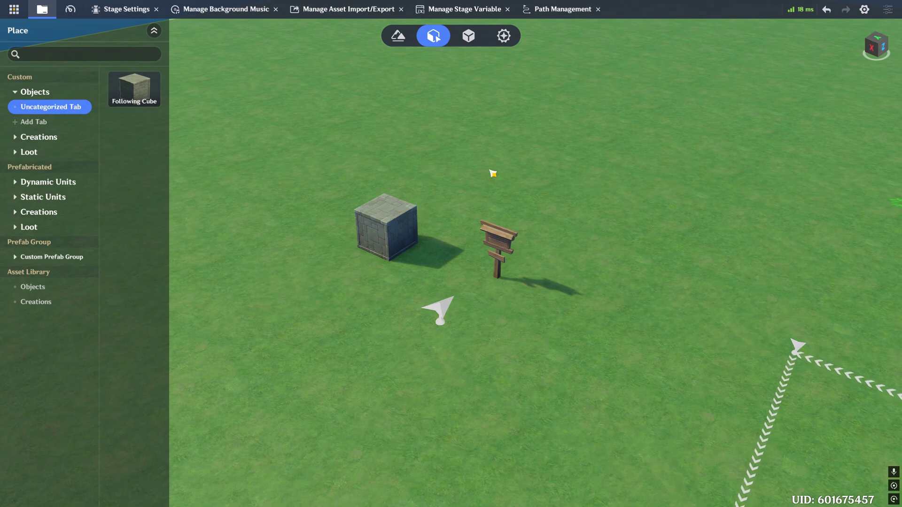
- Add a Tab common component to the Wooden Road Sign
right_click_drag(548, 217, 477, 186)
scroll(531, 216, "up", 1)
scroll(479, 186, "up", 1)
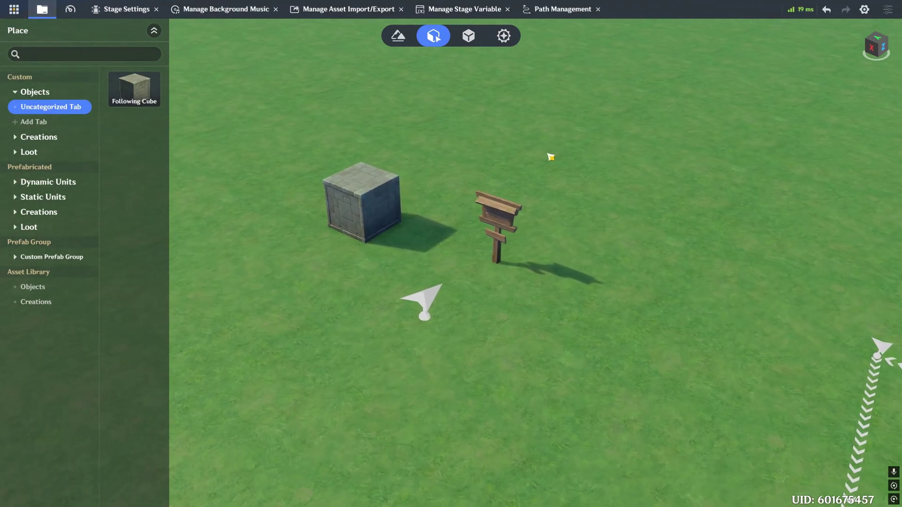
left_click(499, 217)
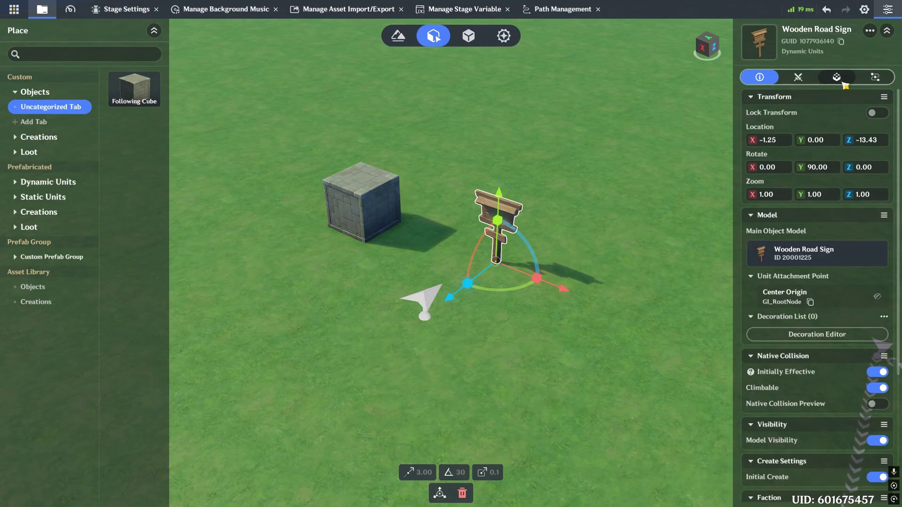
scroll(816, 322, "down", 4)
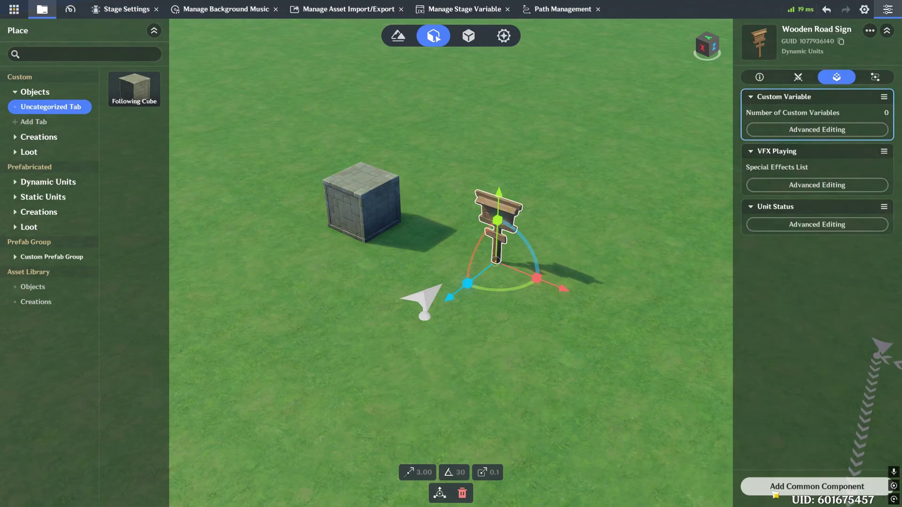
left_click(817, 492)
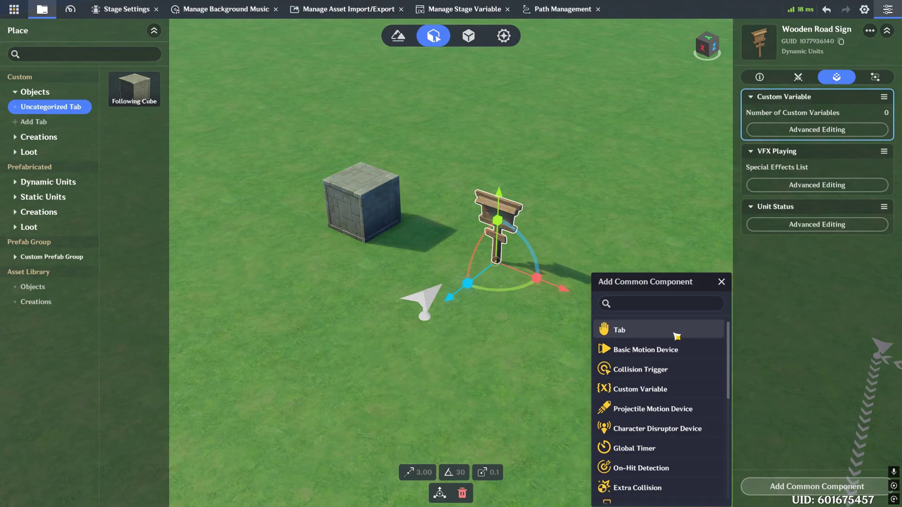
left_click(638, 331)
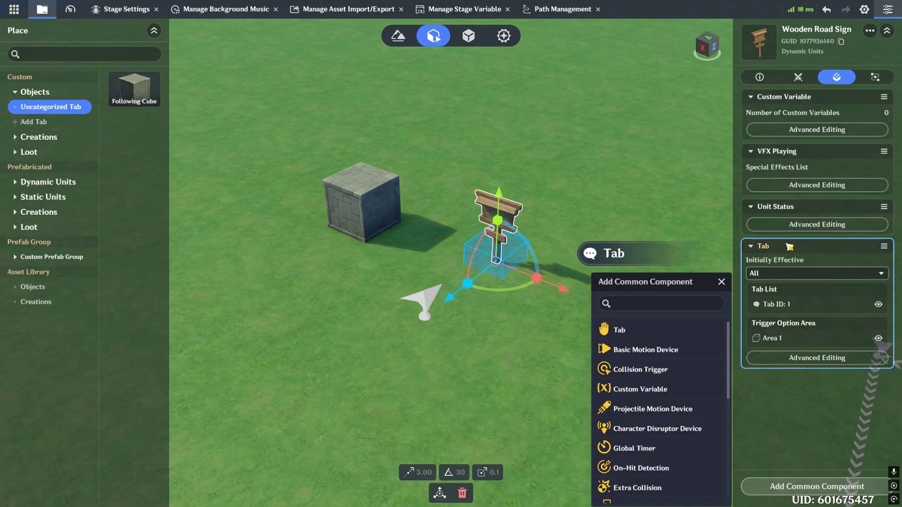
left_click(613, 229)
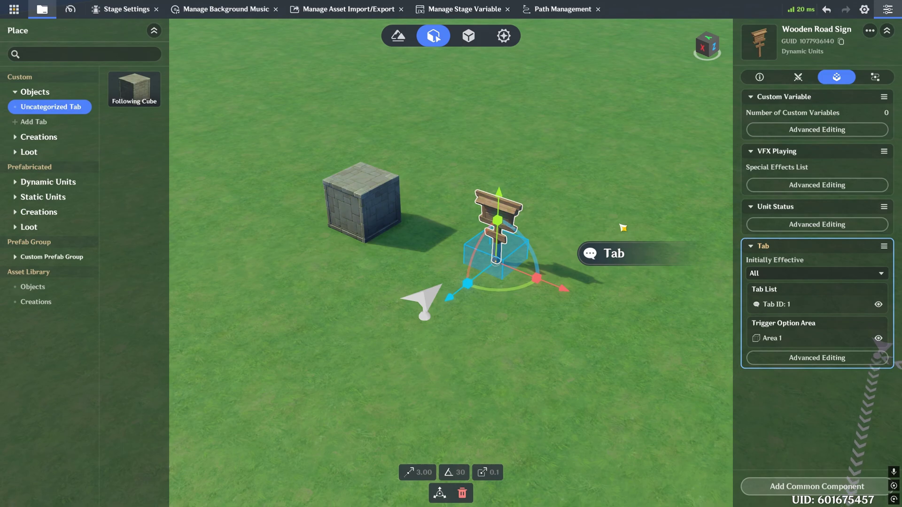
- Open the advanced editing of the Wooden Road Sign's Tab component
left_click_drag(259, 137, 413, 248)
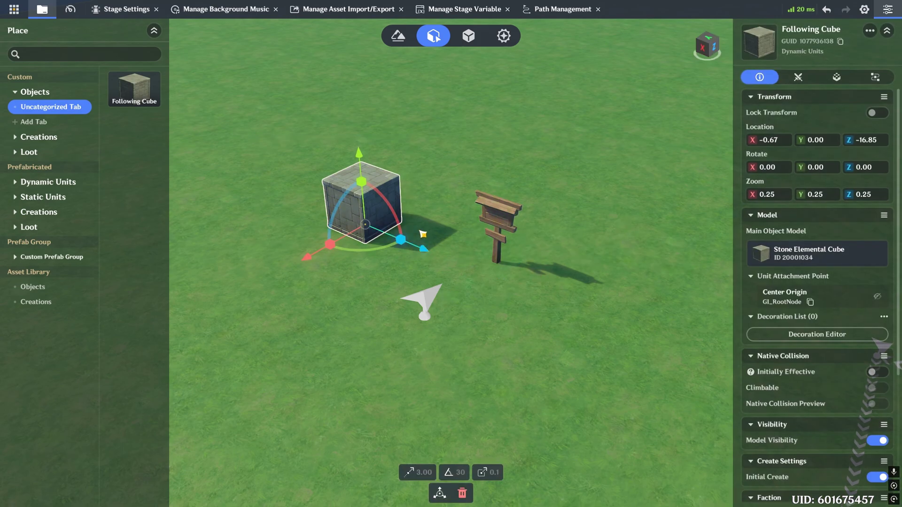
left_click(464, 175)
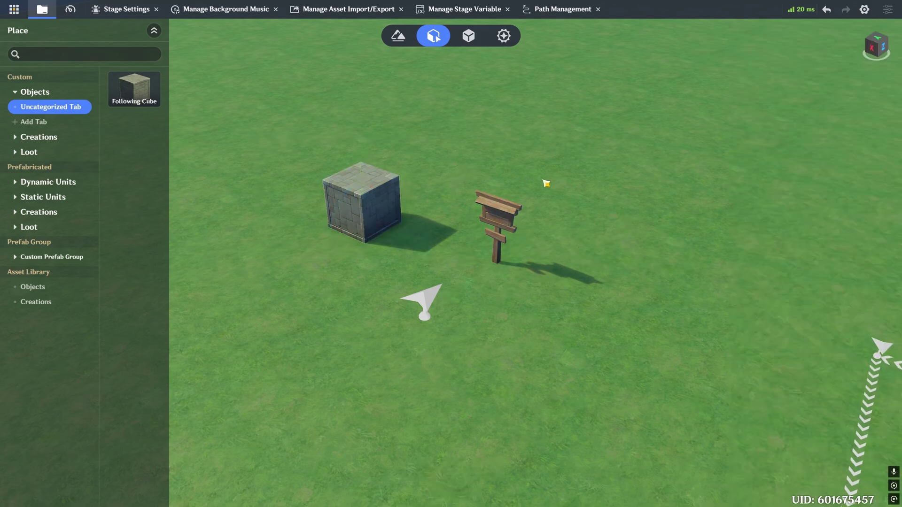
left_click(498, 214)
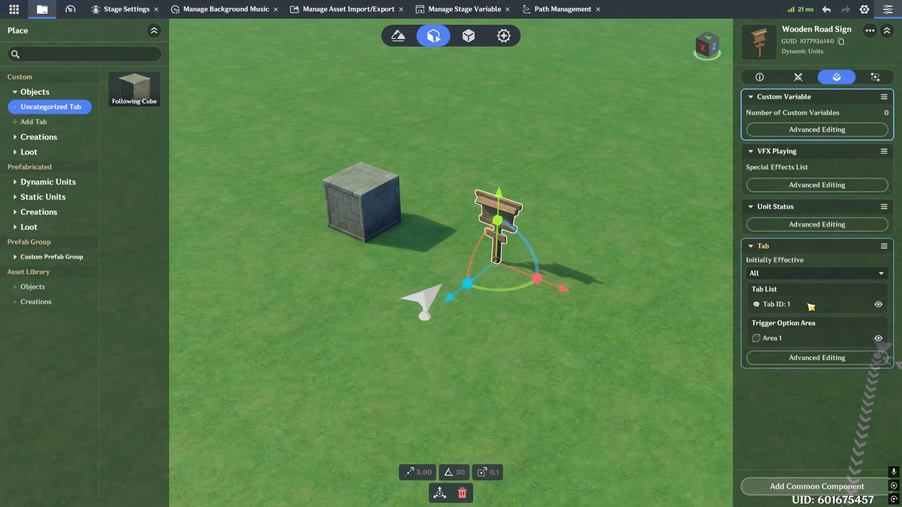
right_click_drag(559, 238, 584, 233)
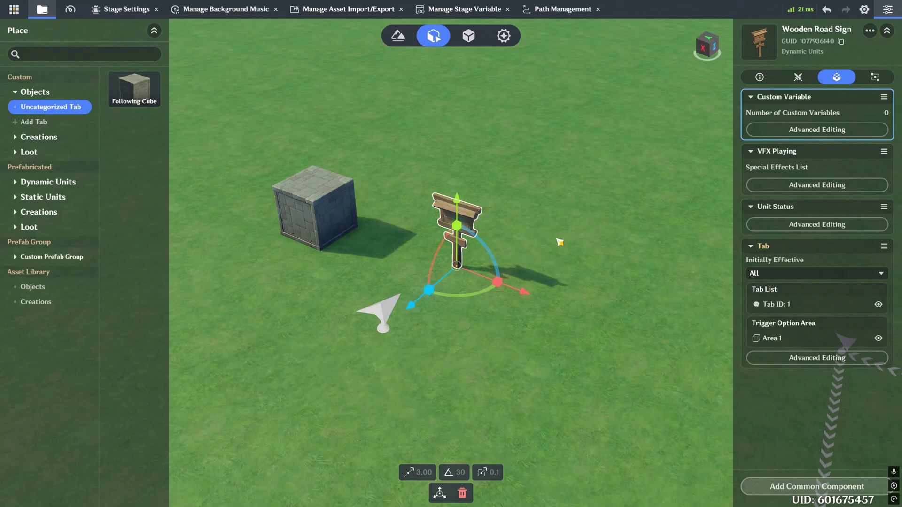
key("a")
key("a")
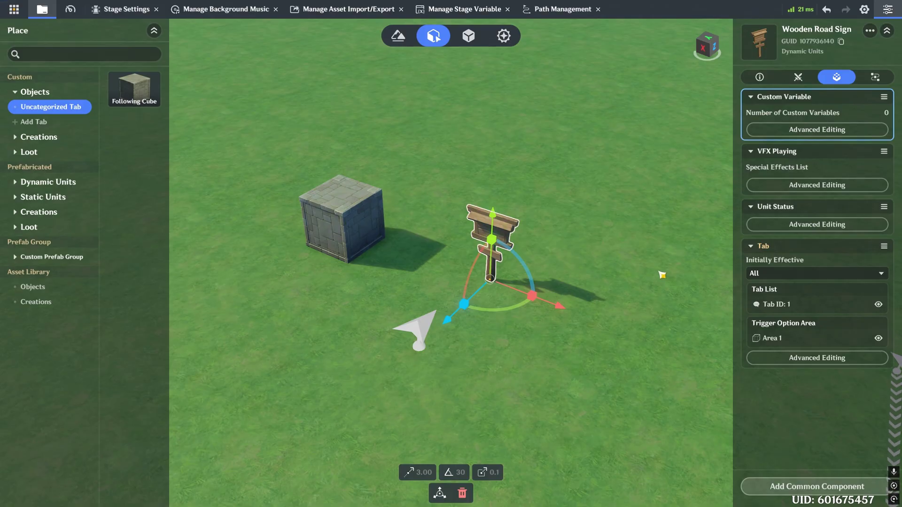
key("s")
key("w")
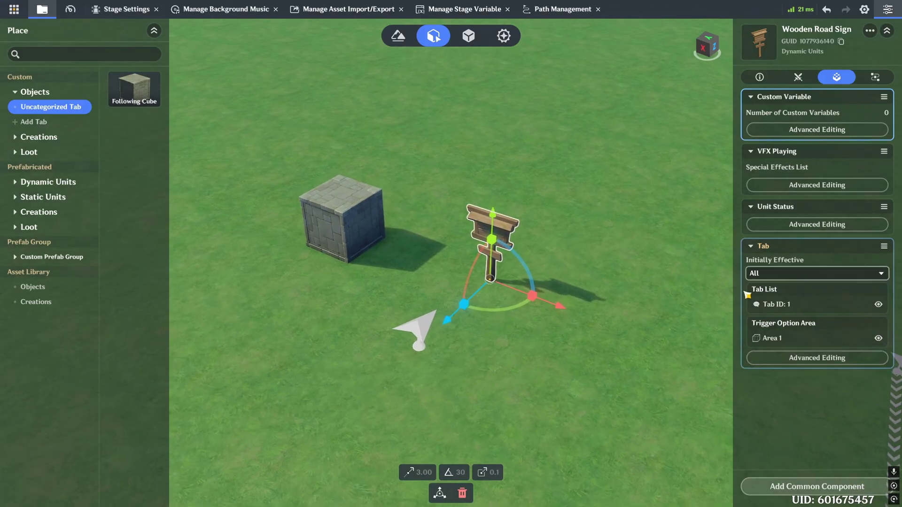
left_click(830, 362)
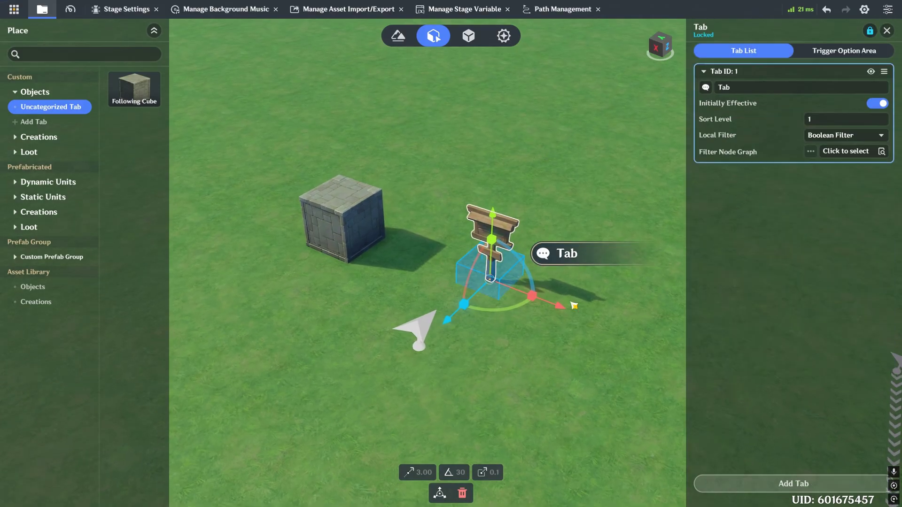
- Show the Trigger Option Area settings of the sign's Tab component
key("d")
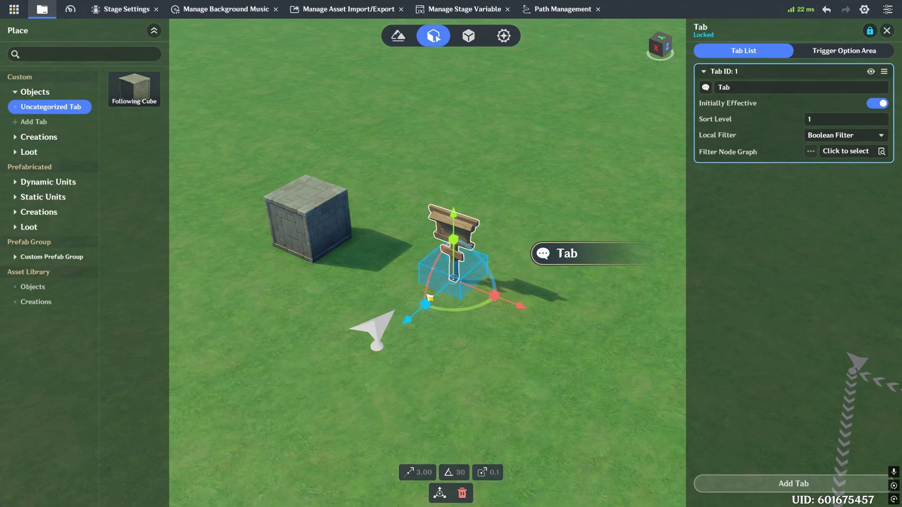
key("a")
key("w")
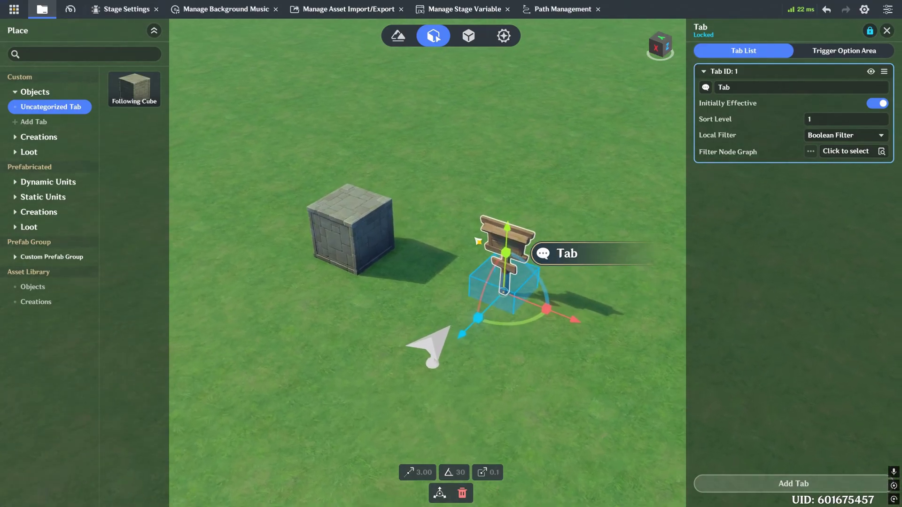
key("d")
key("s")
key("a")
key("d")
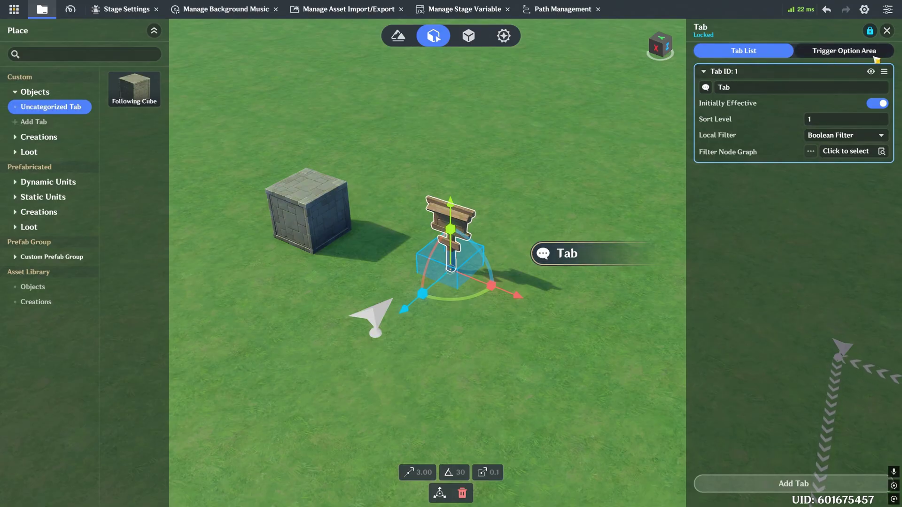
left_click(849, 57)
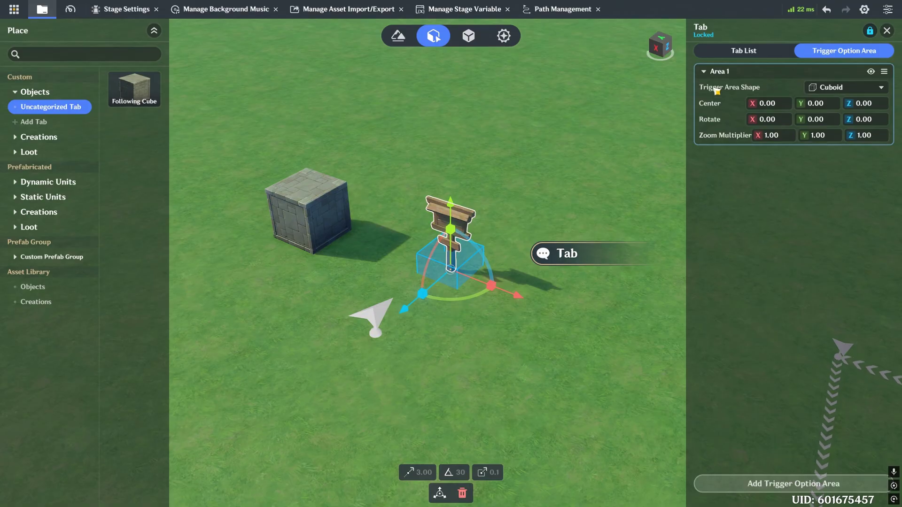
- Try Sphere and Capsule as the trigger area shape of Area 1 and return it to Cuboid
left_click(849, 89)
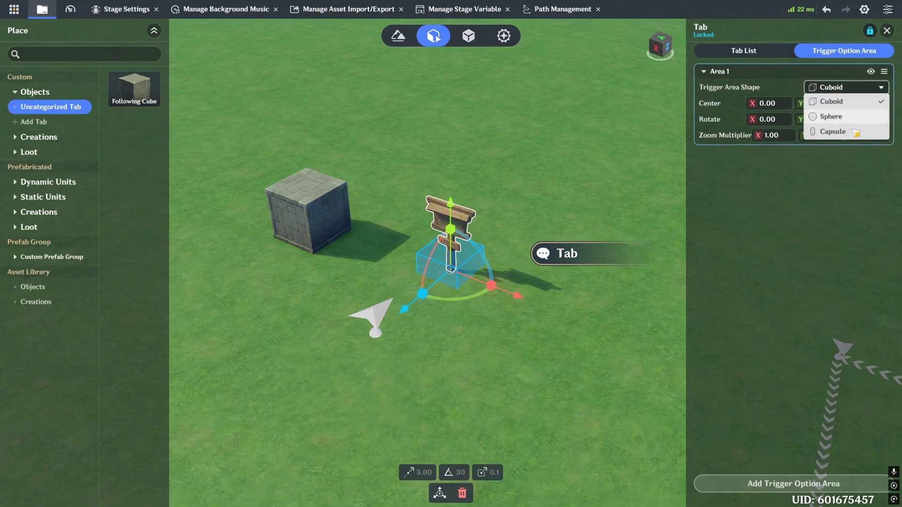
left_click(846, 117)
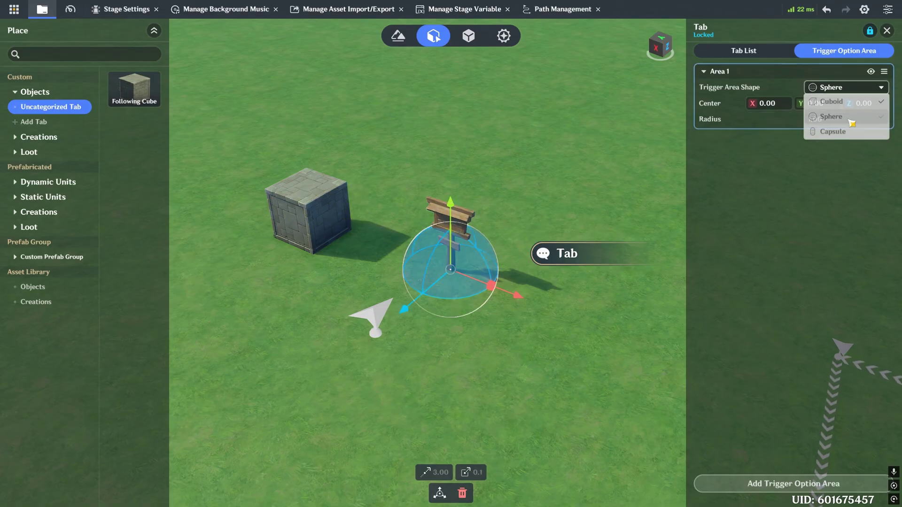
left_click(846, 87)
left_click(841, 132)
left_click(844, 93)
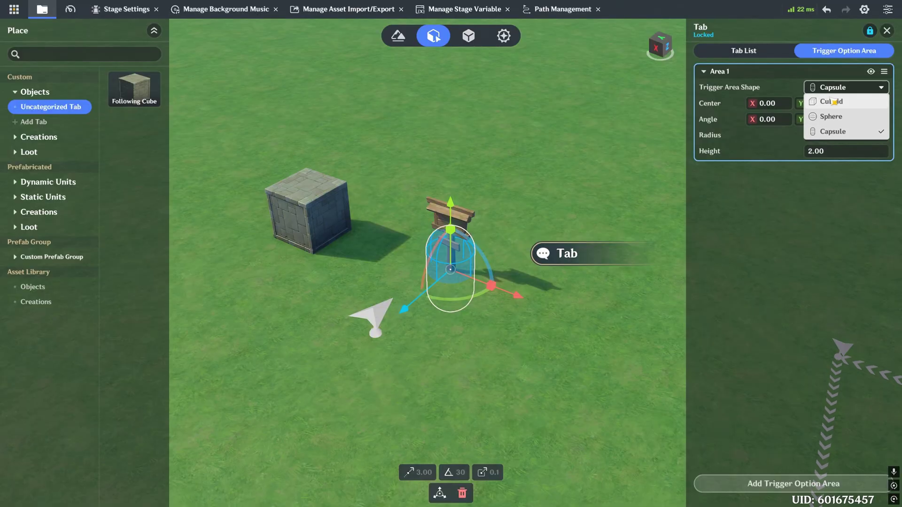
left_click(844, 99)
- Raise the cuboid trigger area over the sign and set its center Y to 1.00
middle_click_drag(378, 254, 357, 252)
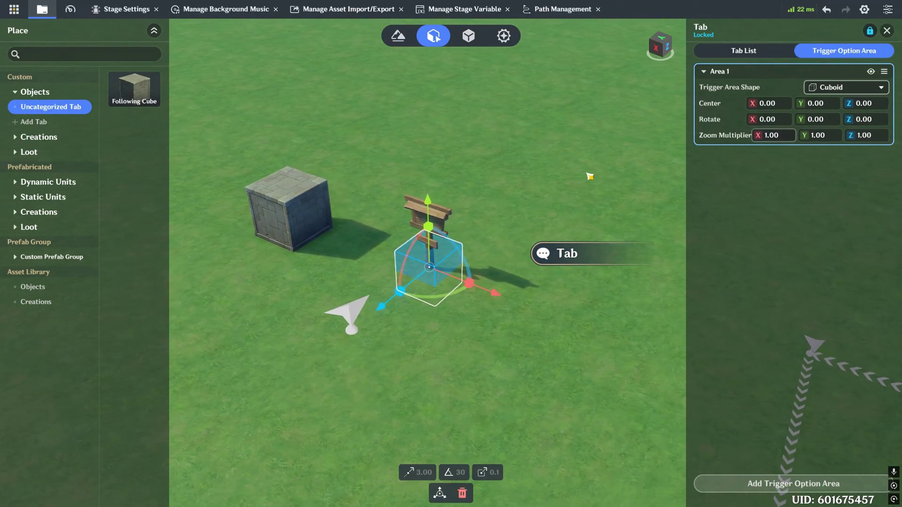
left_click_drag(428, 201, 434, 159)
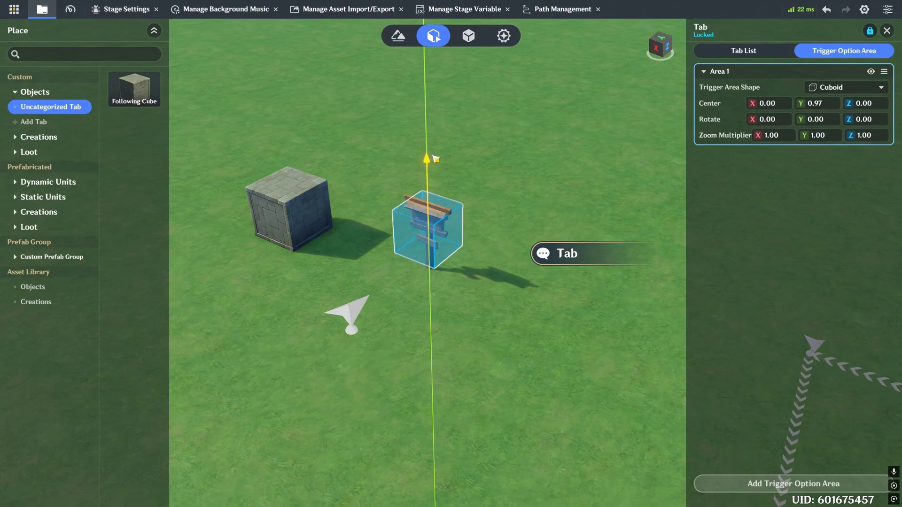
right_click_drag(435, 159, 449, 201)
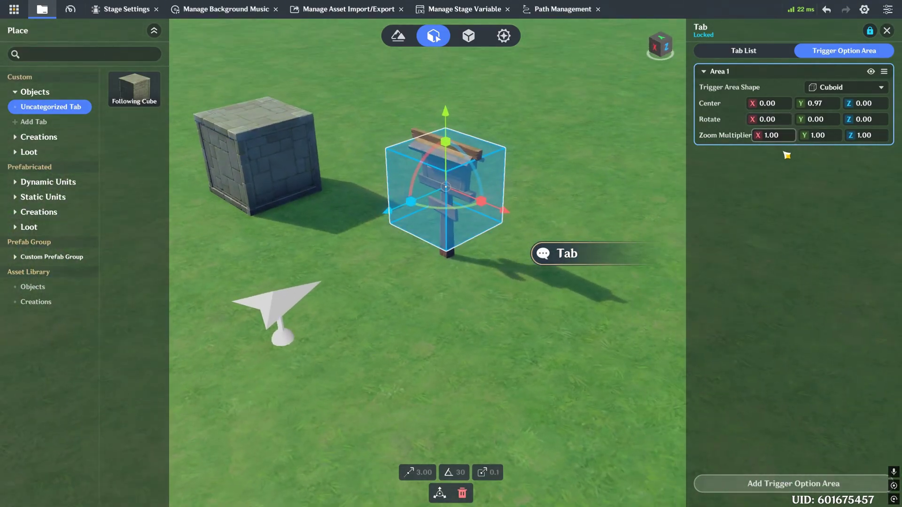
left_click(832, 106)
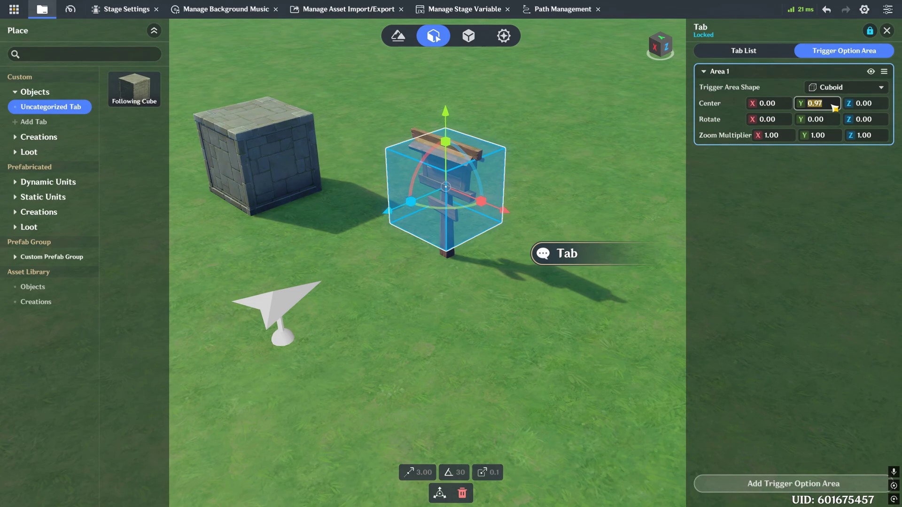
type("1")
key("Return")
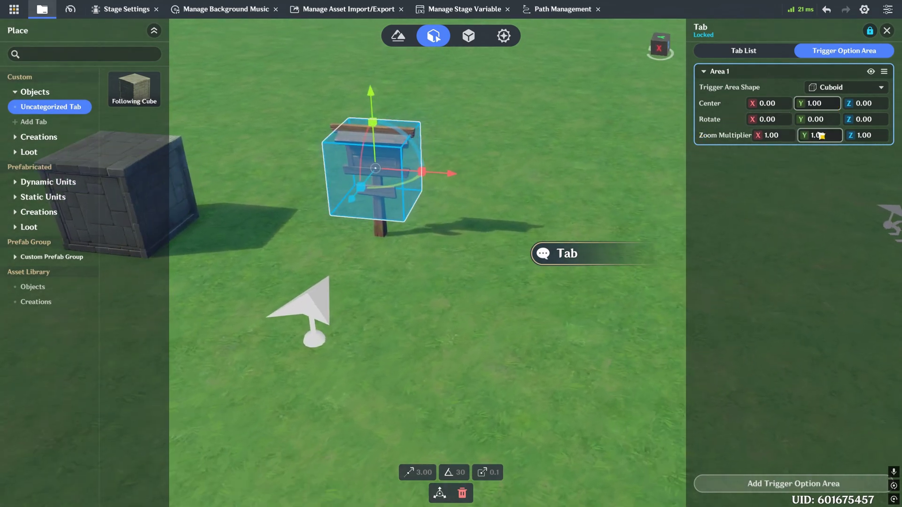
- Try a Y zoom multiplier of 1.25 for the trigger area and settle on 2.00
left_click(821, 136)
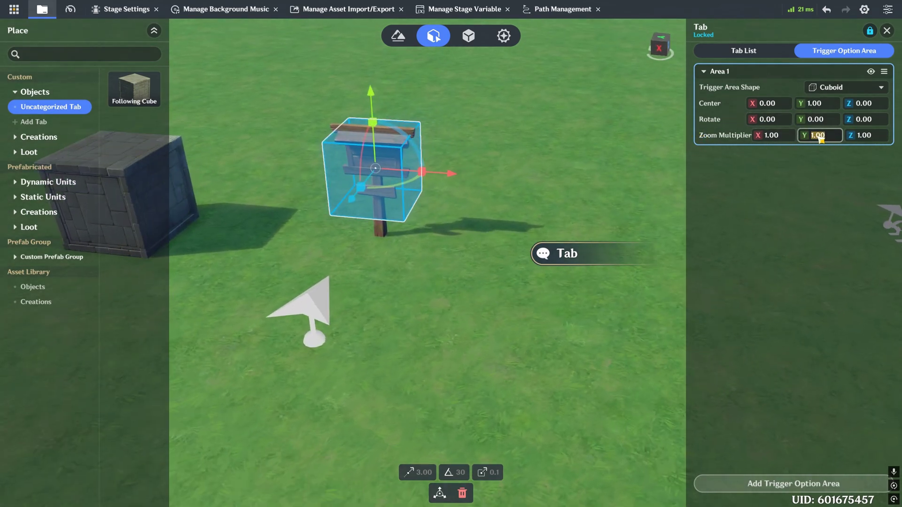
type("1.25")
key("Return")
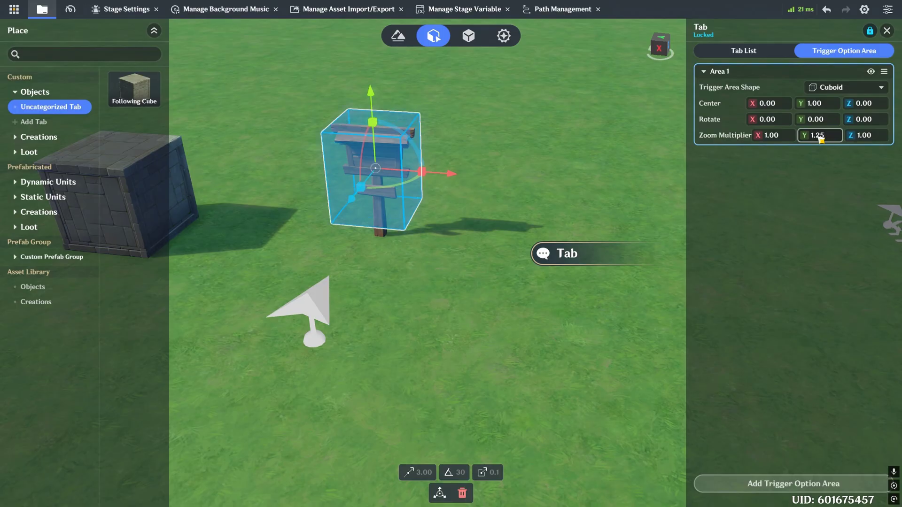
left_click(821, 137)
type("2")
key("Return")
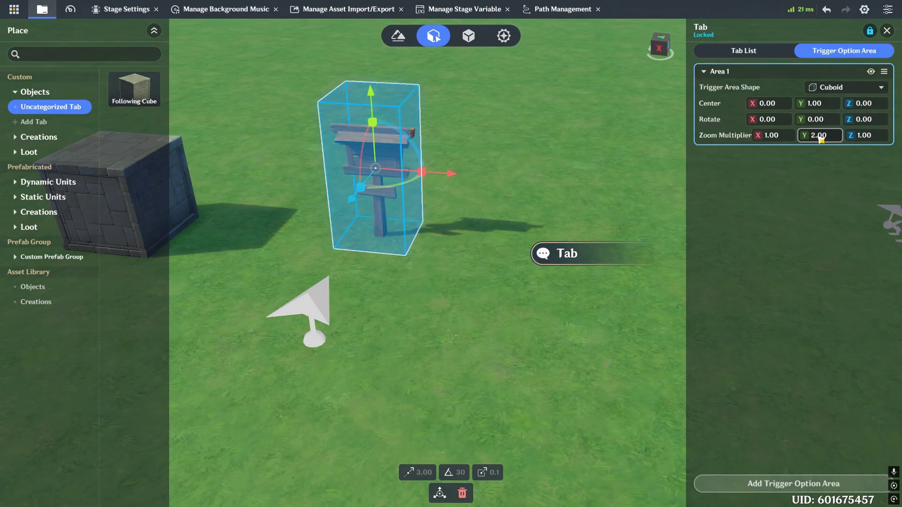
- Set the trigger area's X and Z zoom multipliers to 1.50 each
right_click_drag(644, 148, 676, 118)
left_click(795, 136)
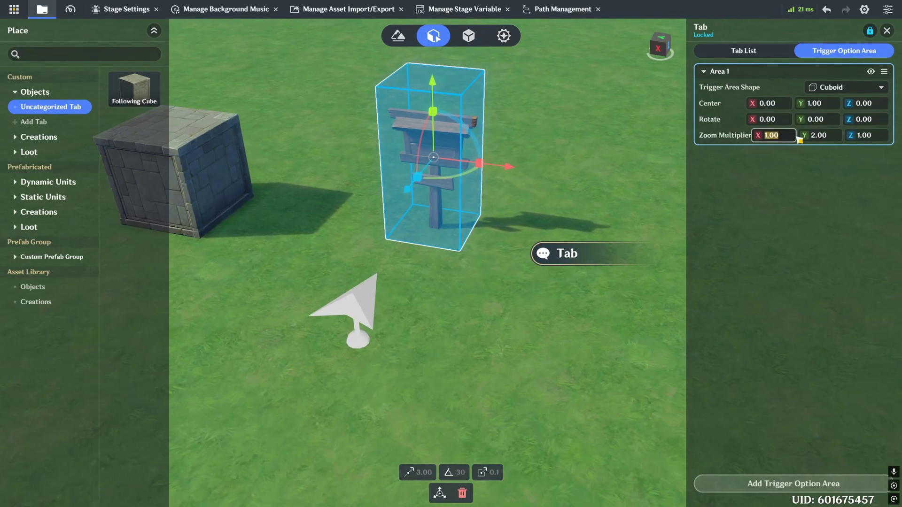
type("1.5")
key("Return")
left_click(878, 141)
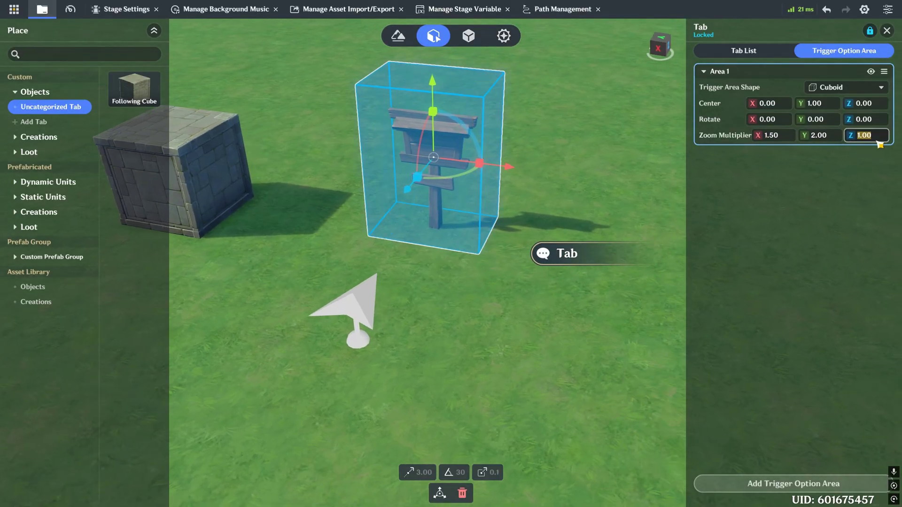
type("1.5")
key("Return")
- Enlarge the trigger area by setting its Z and X zoom multipliers to 2.00
right_click_drag(649, 162, 787, 153)
left_click(866, 135)
type("2")
key("Return")
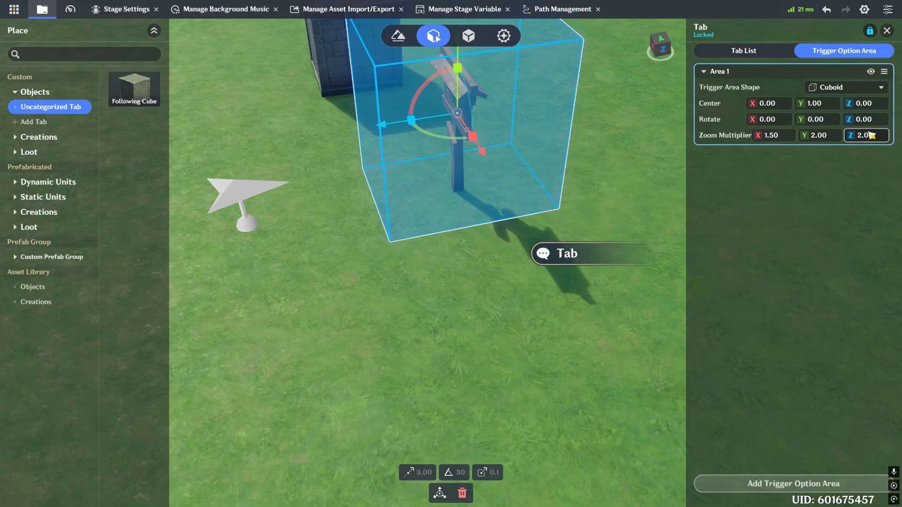
left_click(789, 138)
type("2")
key("Return")
right_click_drag(625, 181, 485, 178)
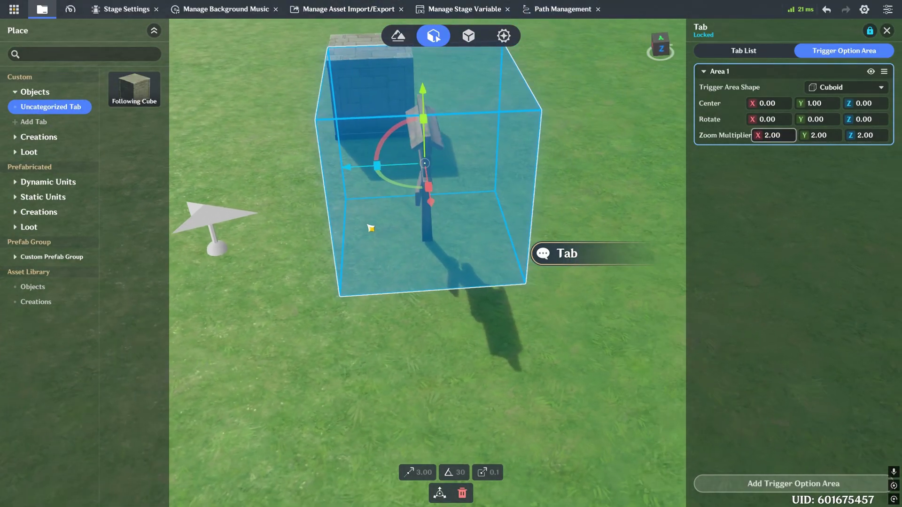
right_click_drag(370, 228, 512, 255)
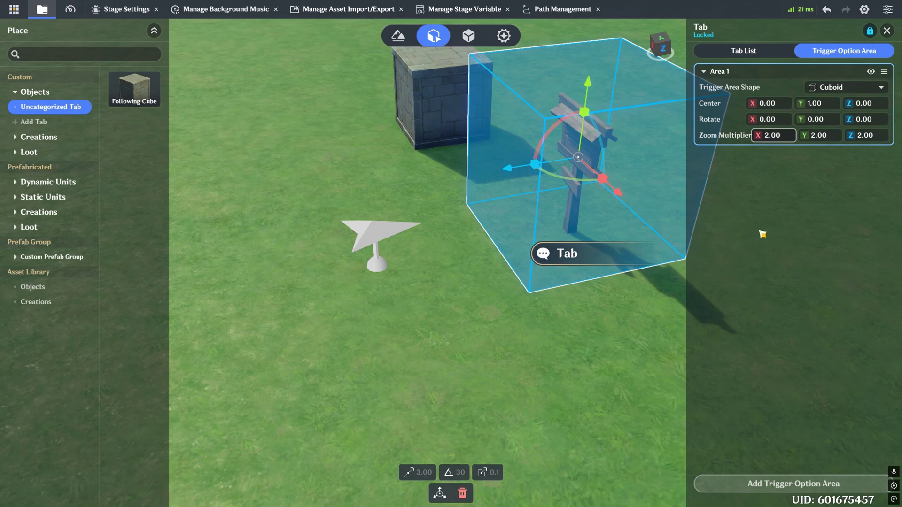
- Return to the Tab List settings of the sign's Tab component
left_click(744, 50)
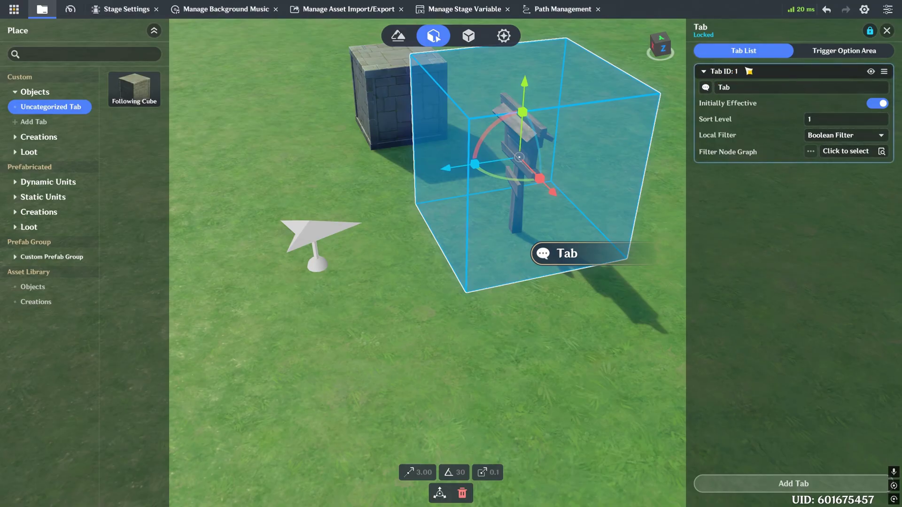
right_click_drag(522, 235, 658, 188)
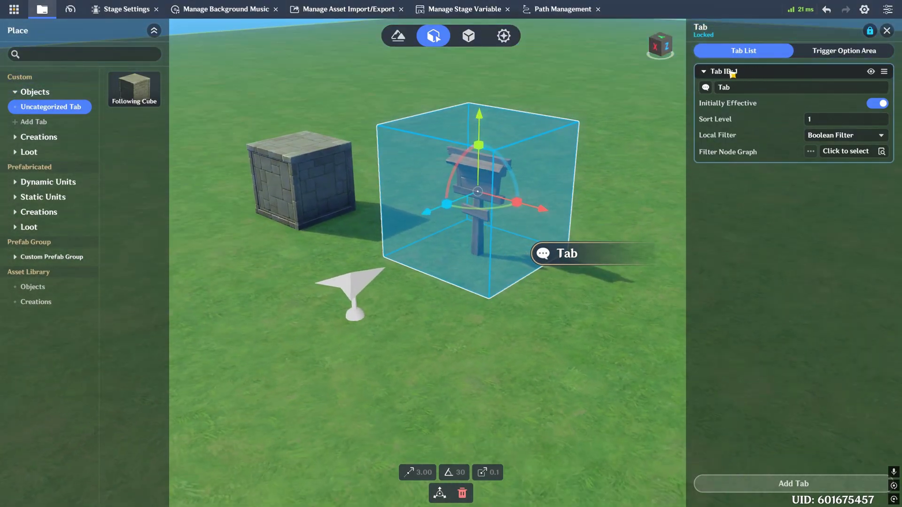
key("a")
key("w")
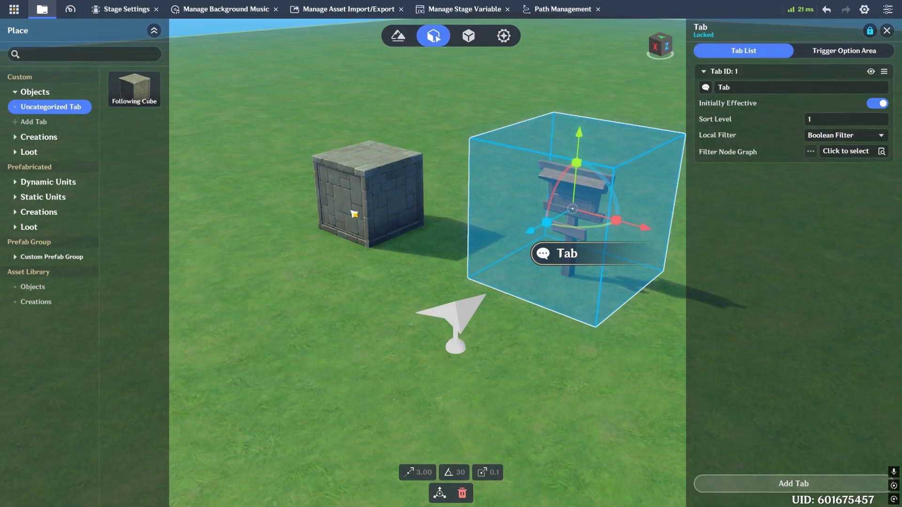
key("d")
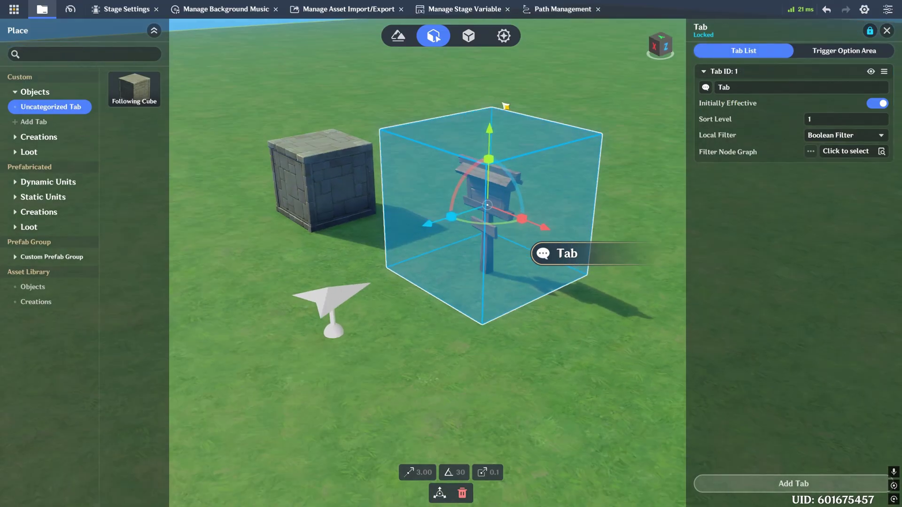
key("a")
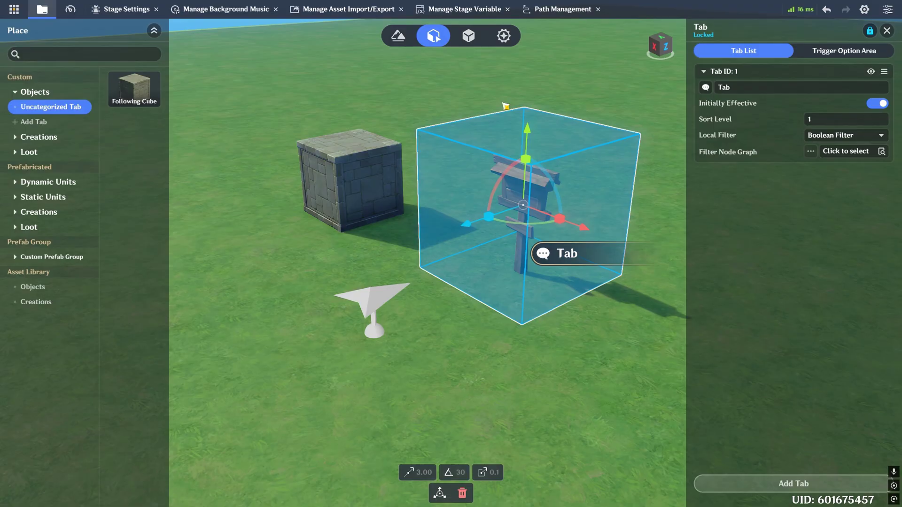
key("d")
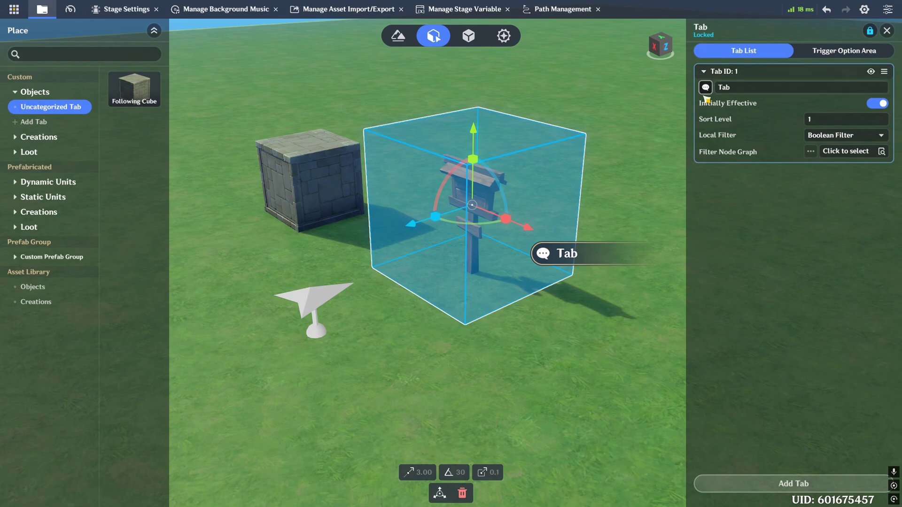
key("d")
- Give the sign's tab the gear icon and rename it Destroy Cube
left_click(707, 88)
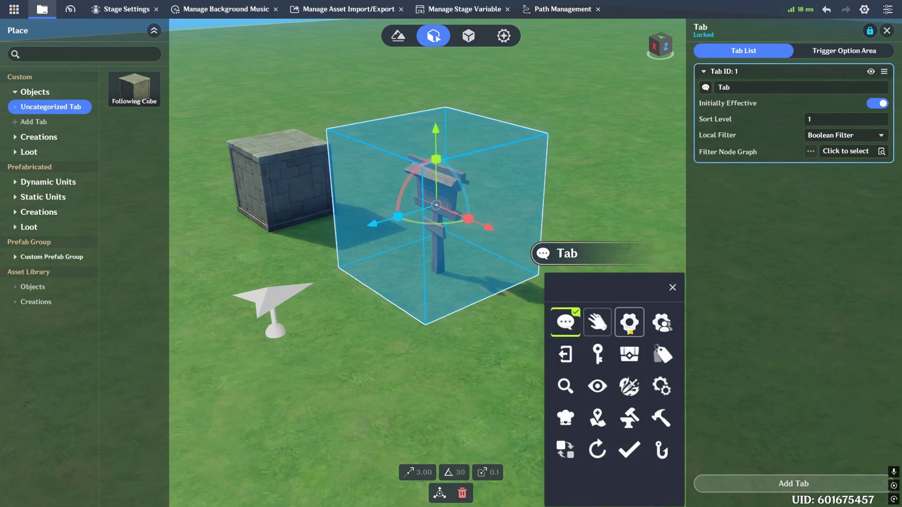
left_click(631, 324)
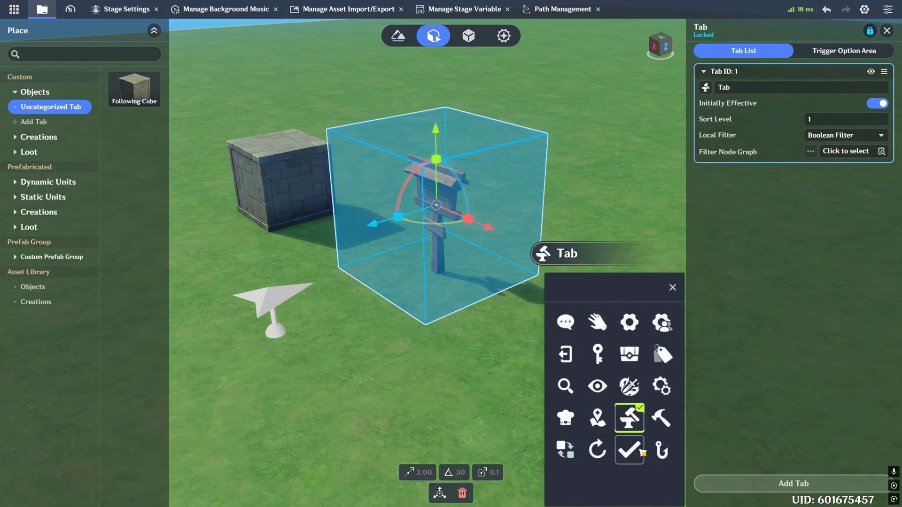
left_click(757, 89)
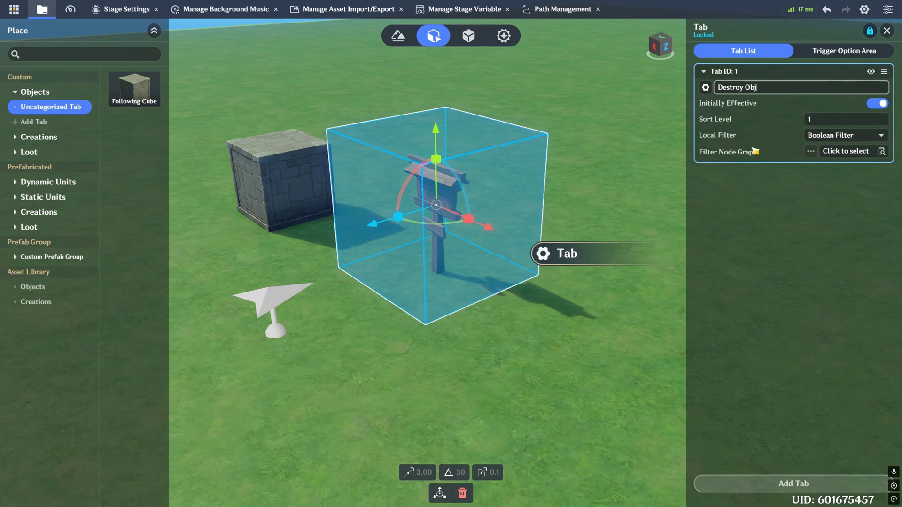
key("Return")
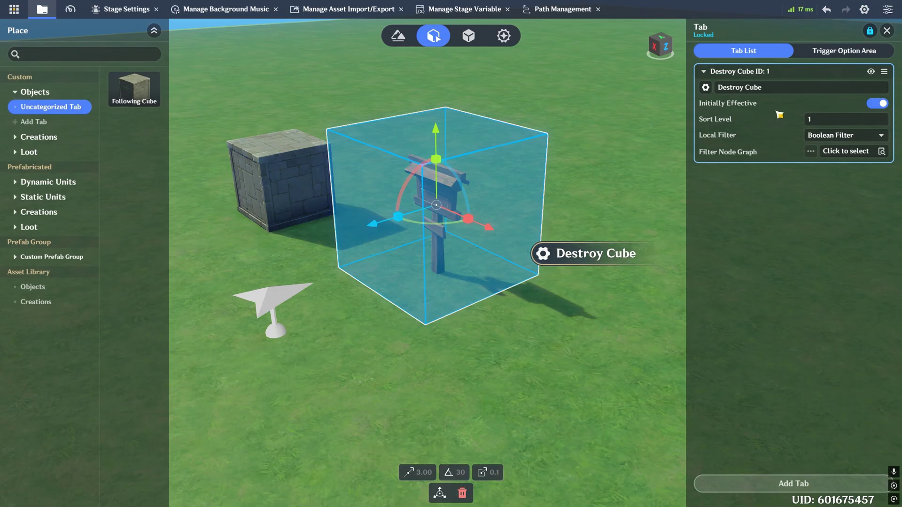
- Try switching off the Destroy Cube tab's Initially Effective option and switch it back on
left_click(881, 104)
left_click(881, 105)
key("a")
key("s")
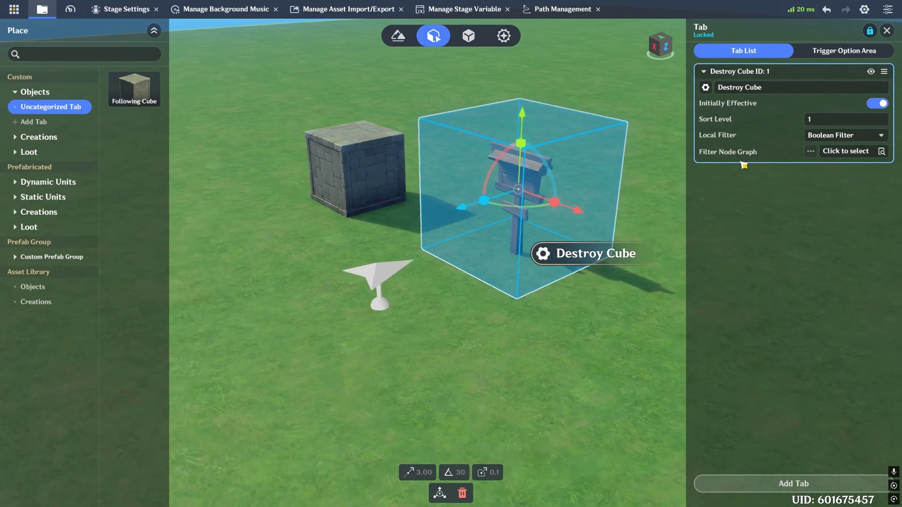
key("d")
key("a")
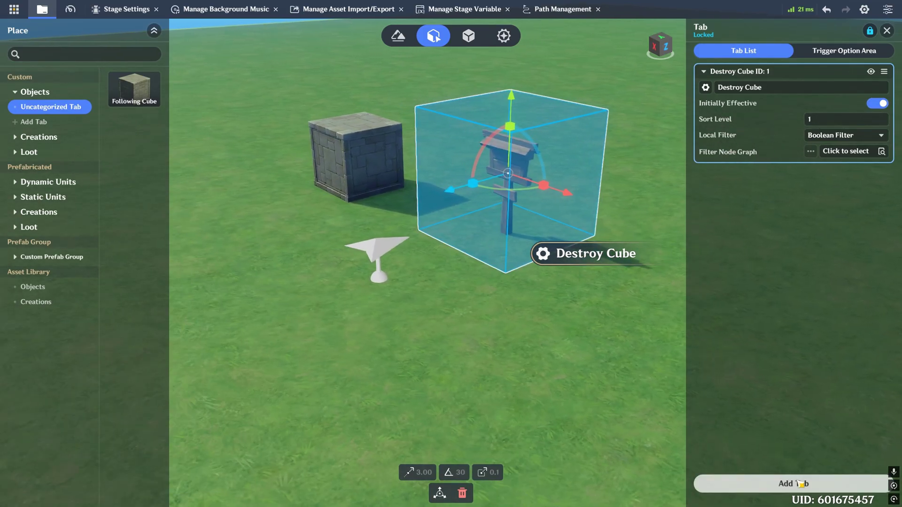
- Try a second tab named Test on the sign and remove it again
left_click(801, 483)
left_click(735, 189)
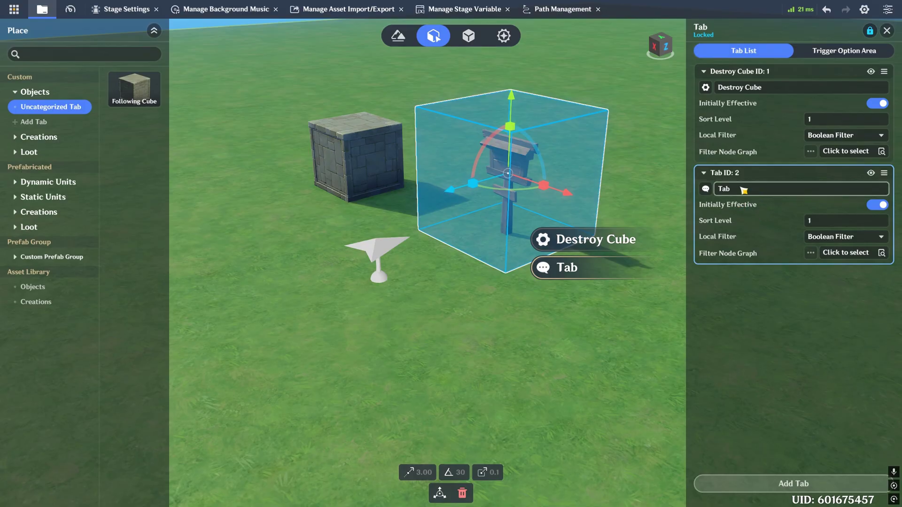
type("Test")
key("Return")
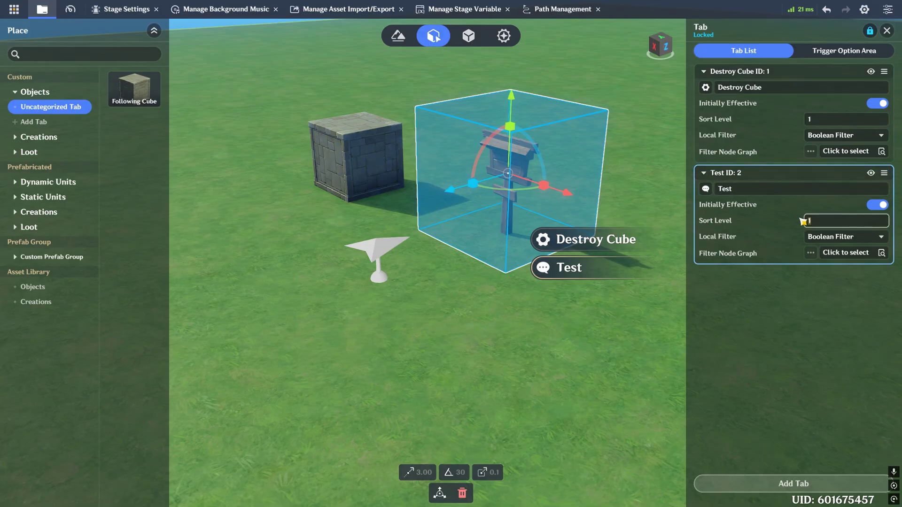
key("Return")
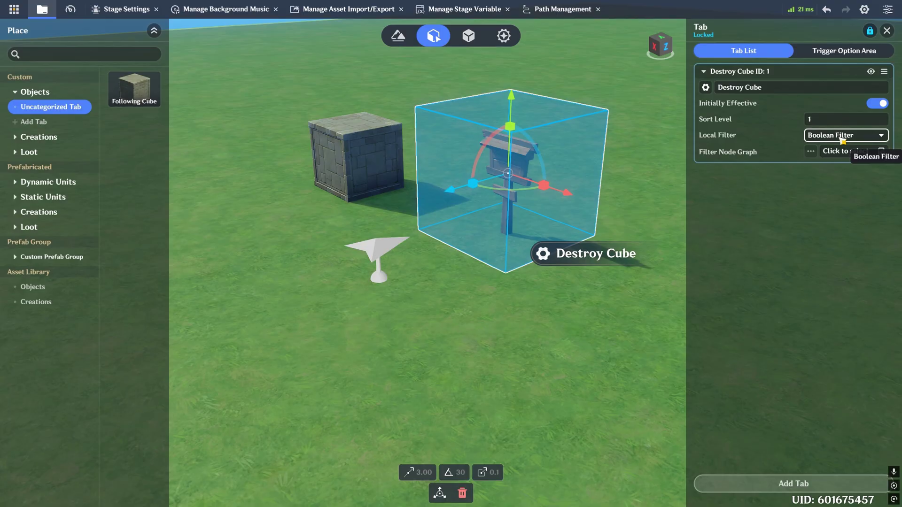
- Try Integer Filter as the Destroy Cube tab's local filter
left_click(842, 136)
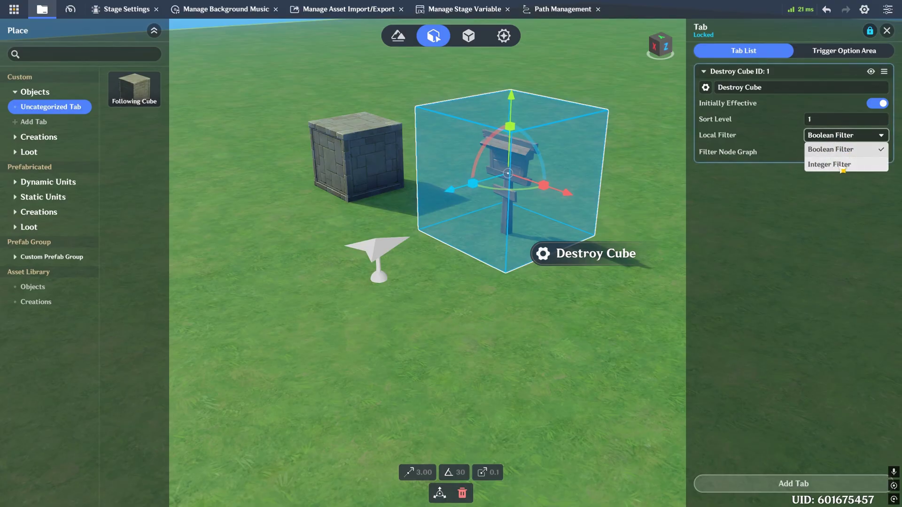
left_click(797, 187)
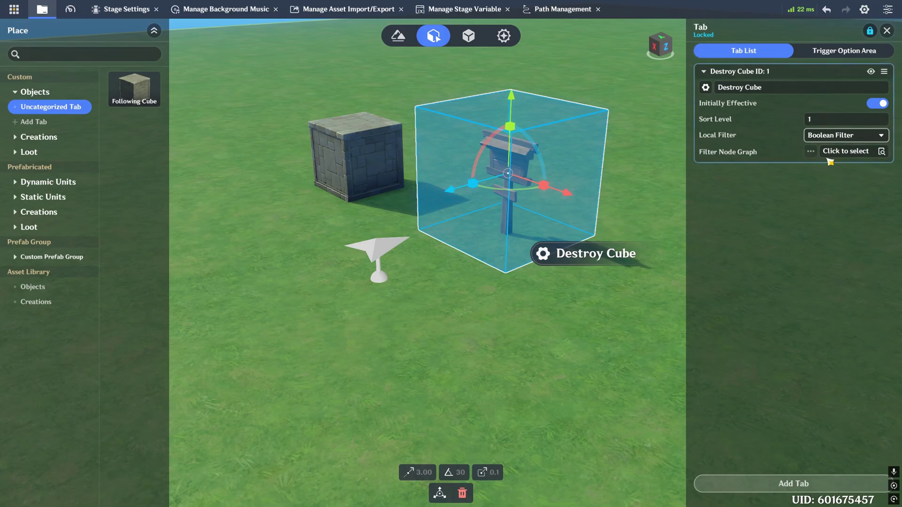
left_click(837, 137)
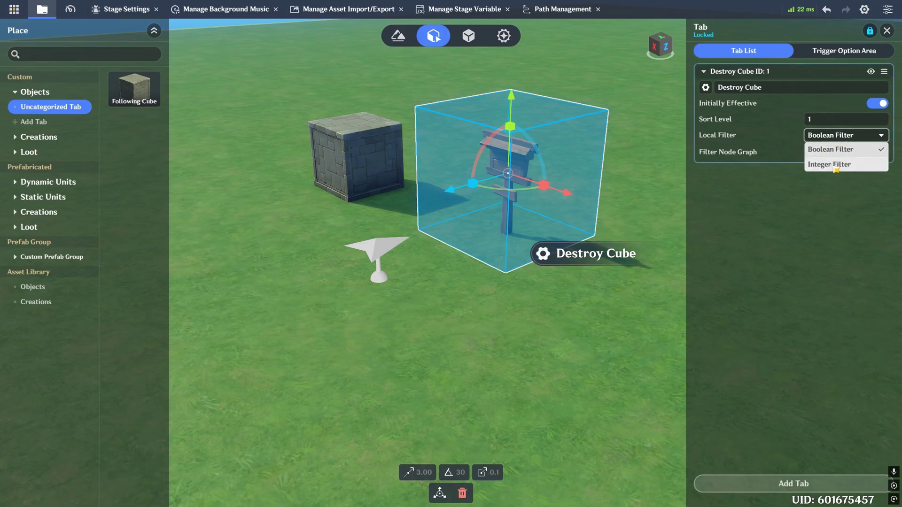
left_click(837, 165)
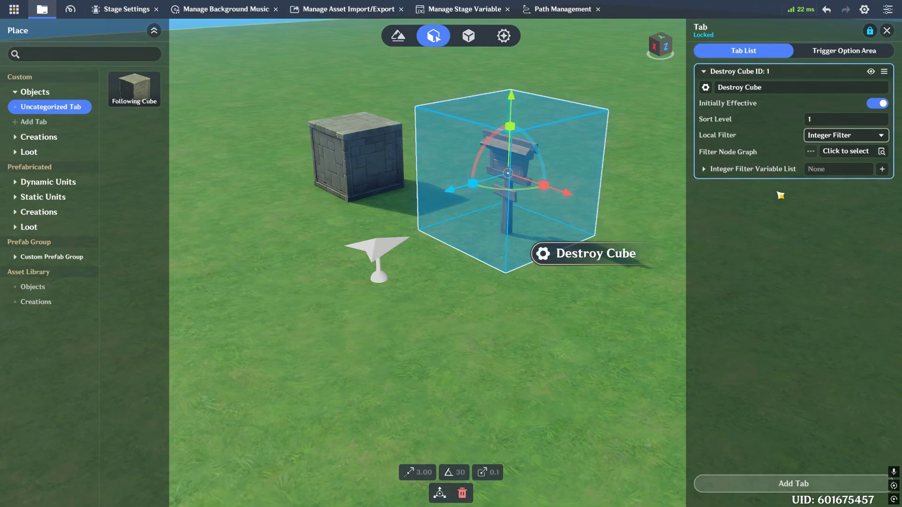
- Add two integer filter variables to the Destroy Cube tab with the values 1 and 2
left_click(705, 170)
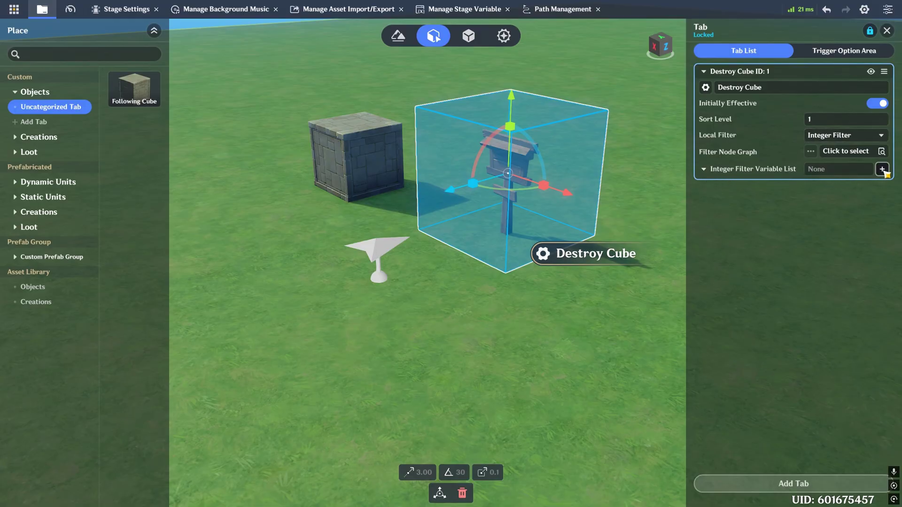
left_click(882, 169)
left_click(834, 185)
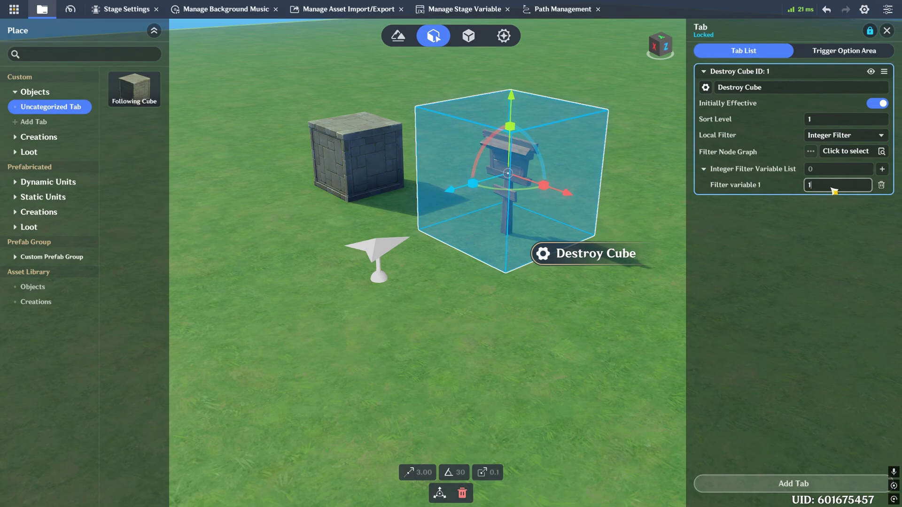
left_click(882, 169)
left_click(831, 202)
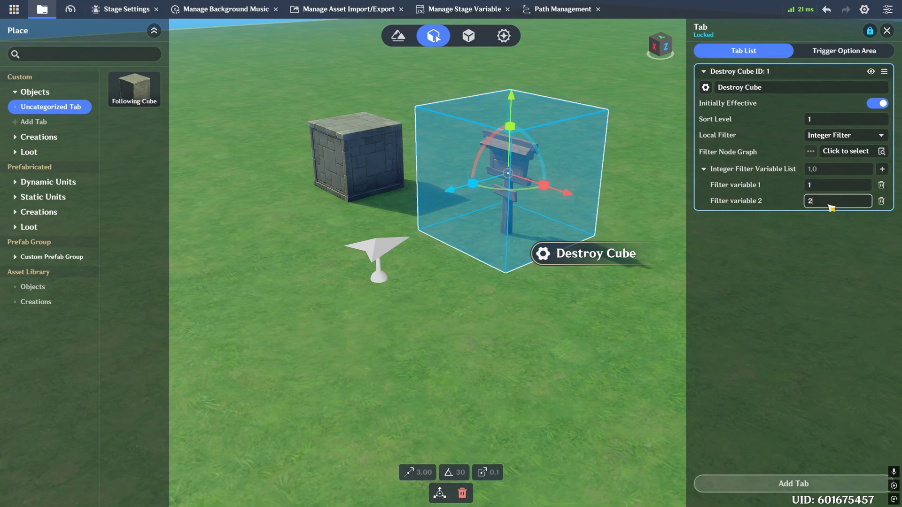
left_click(840, 230)
key("d")
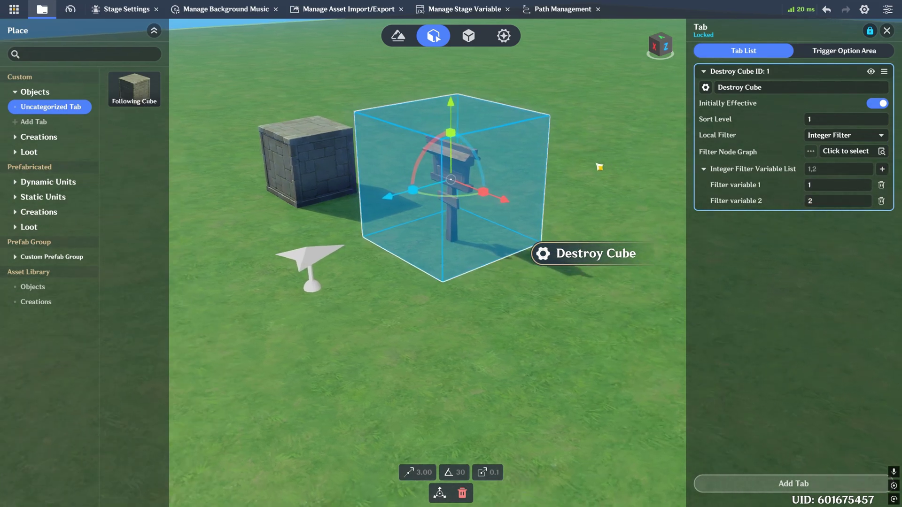
right_click_drag(599, 166, 564, 154)
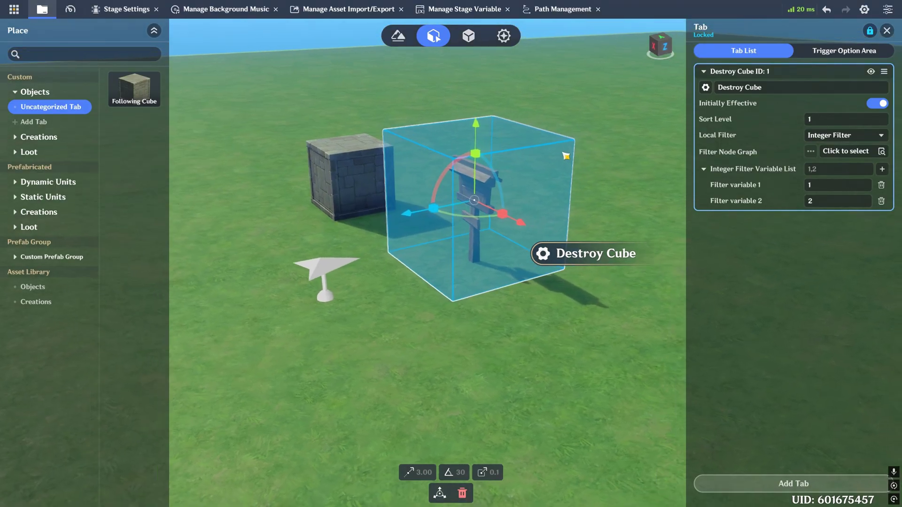
key("d")
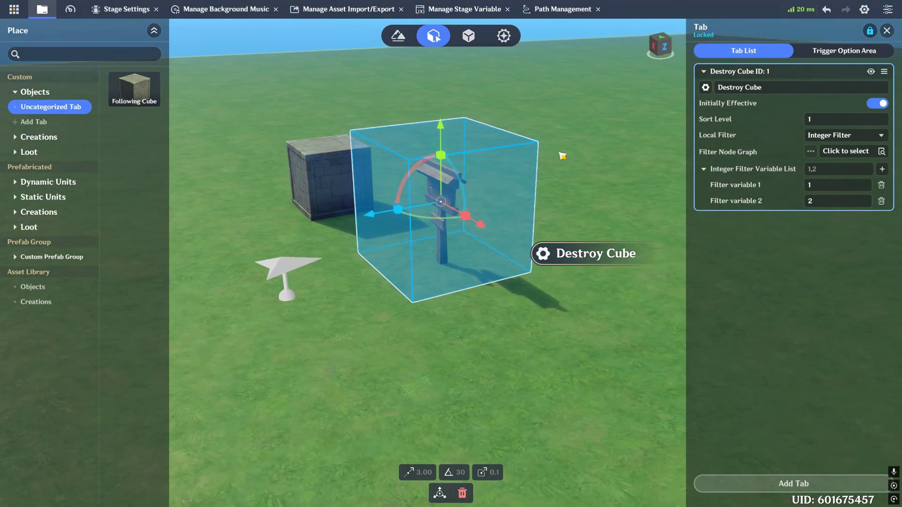
left_click(819, 189)
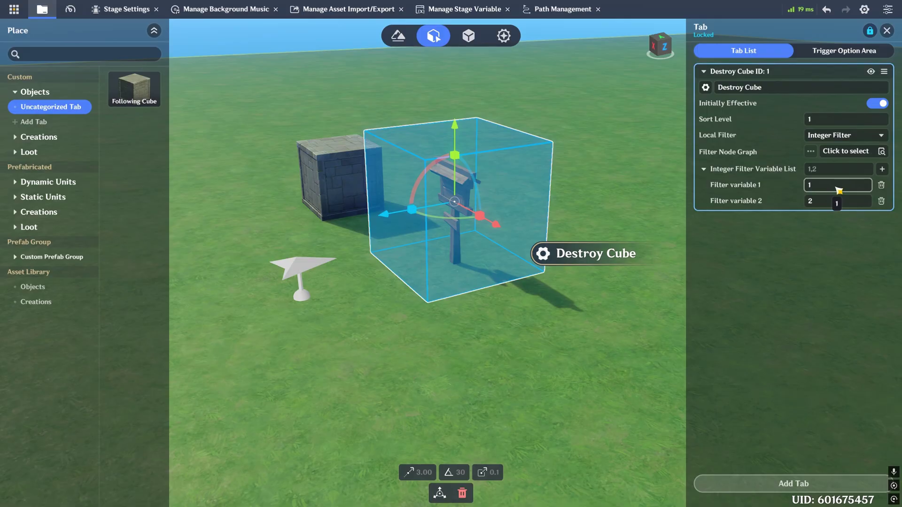
left_click(819, 202)
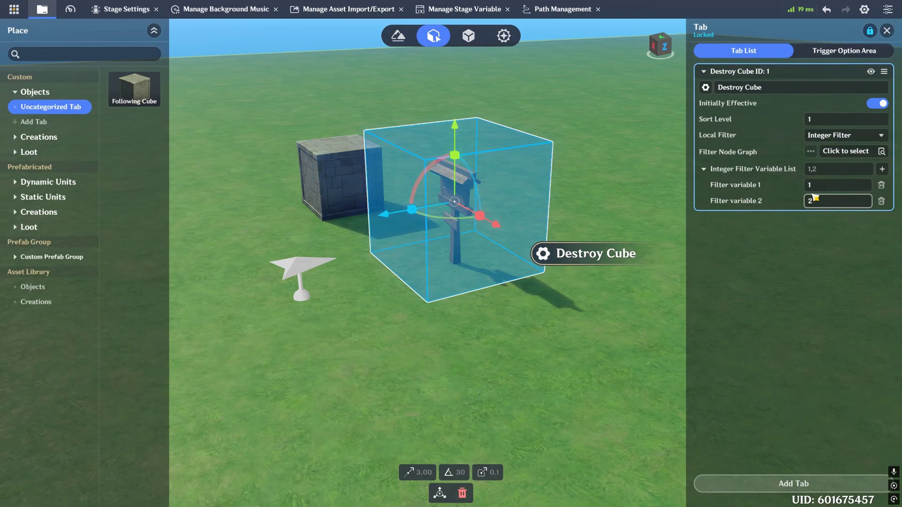
left_click(830, 221)
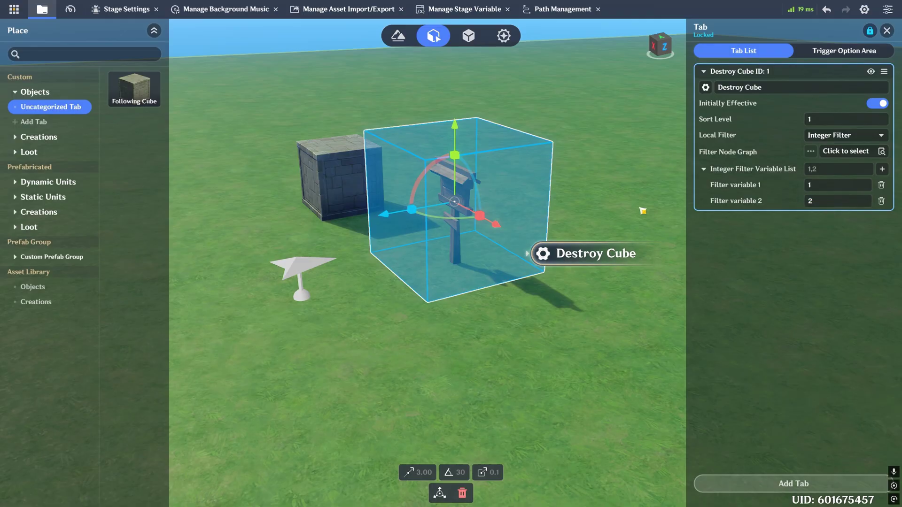
- Delete both integer filter variables and set the Destroy Cube tab's local filter back to Boolean Filter
left_click(881, 185)
left_click(881, 184)
left_click(845, 136)
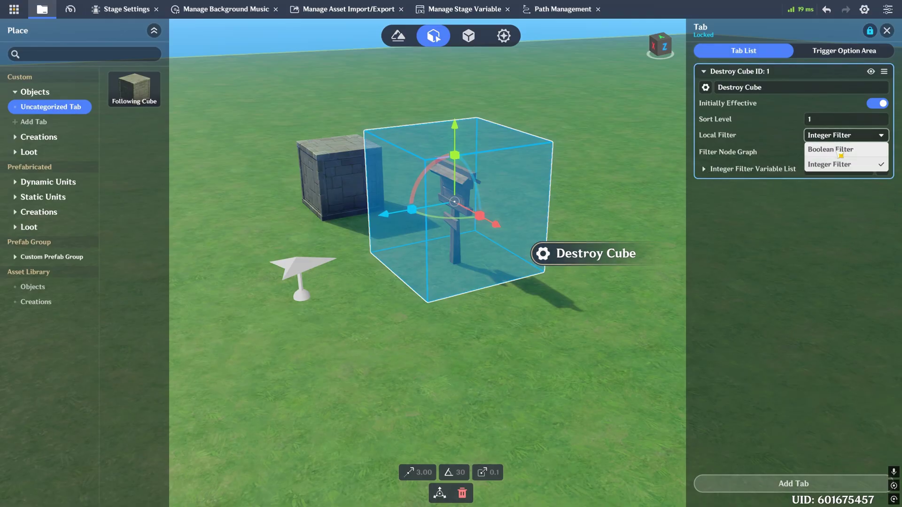
left_click(838, 151)
key("a")
scroll(618, 201, "down", 3)
key("w")
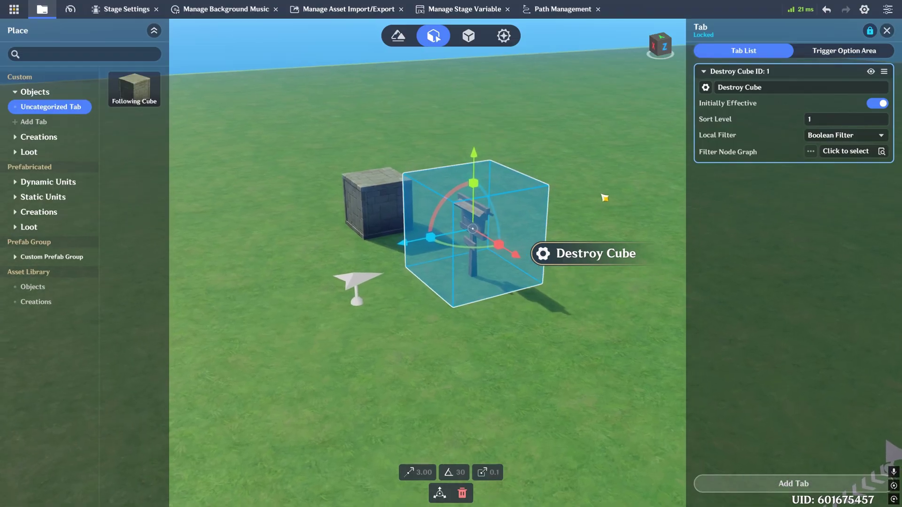
key("d")
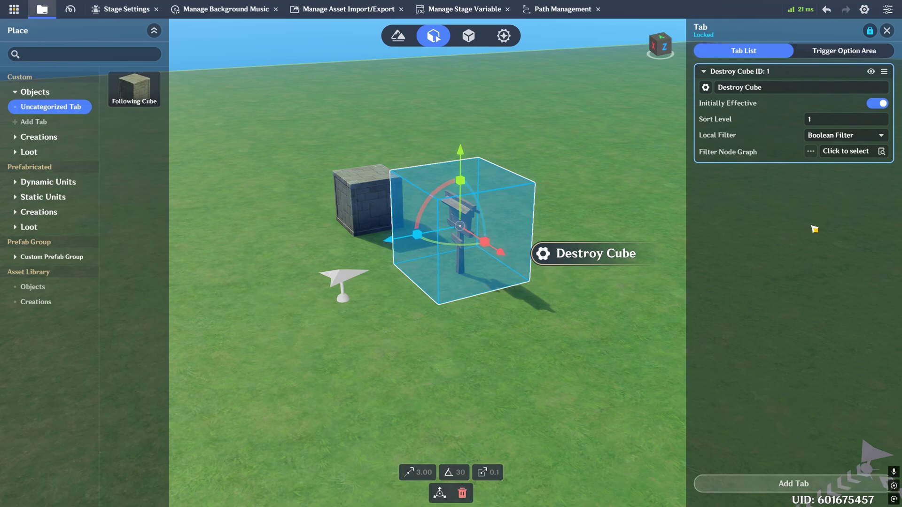
- Browse the Boolean Filter node graphs available for the Destroy Cube tab, including those inside New Folder
left_click(848, 155)
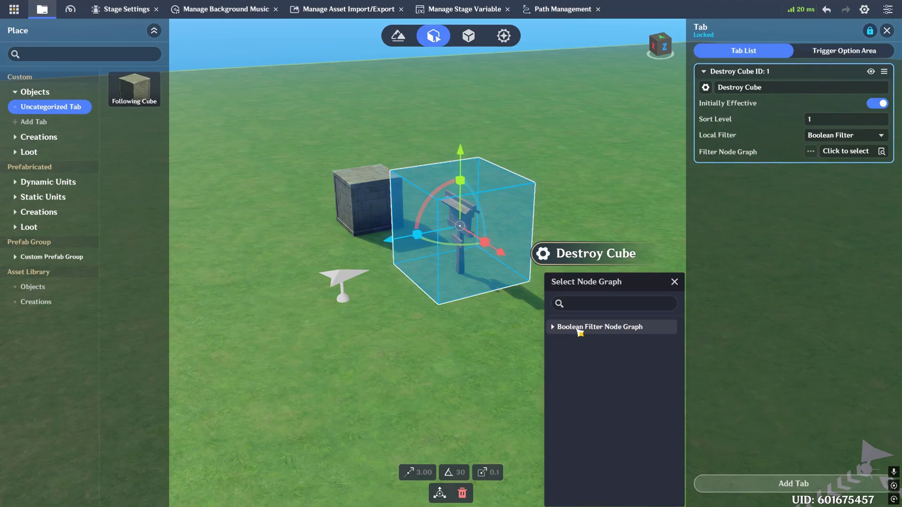
left_click(608, 334)
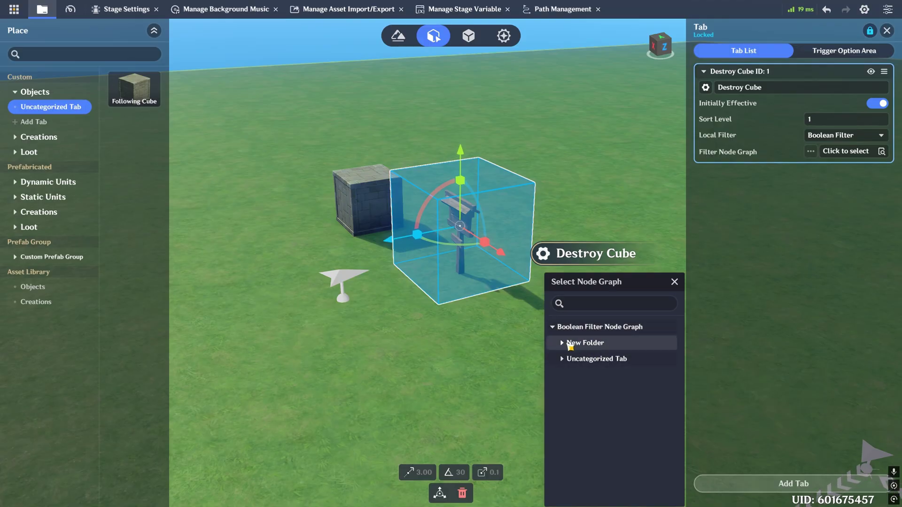
left_click(571, 345)
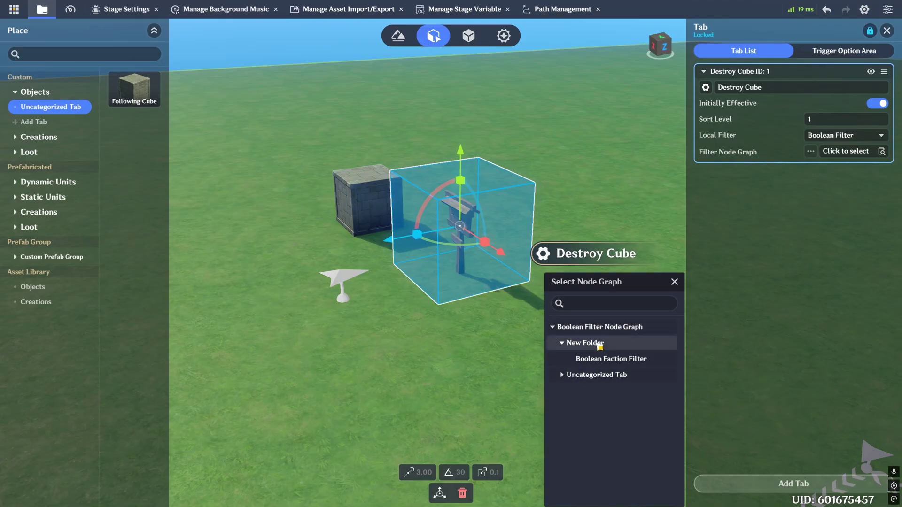
left_click(652, 365)
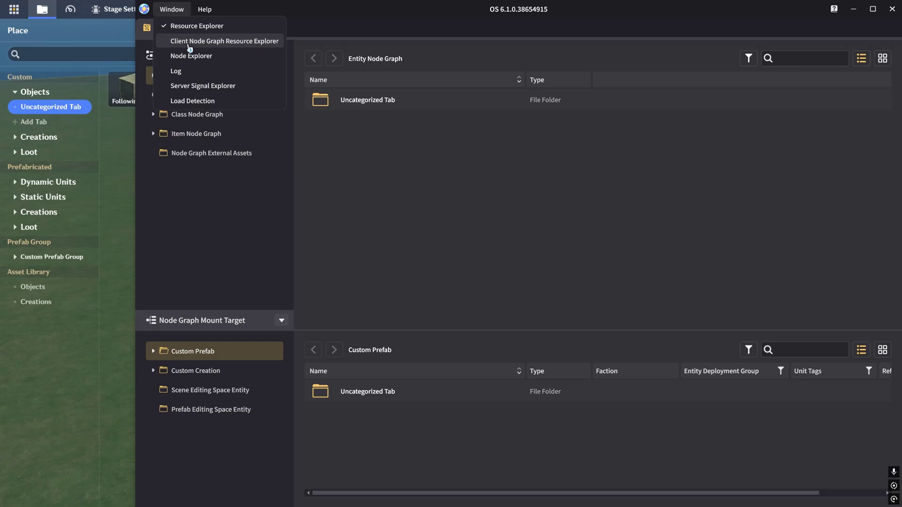
- In the node graph editor, open the Client Node Graph Resource Explorer and expand the Boolean Filter Node Graph folder
left_click(204, 41)
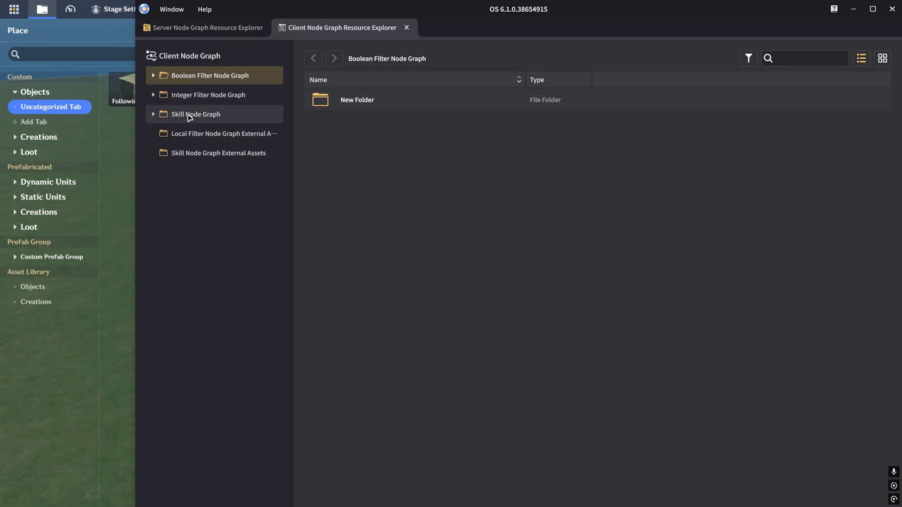
double_click(229, 81)
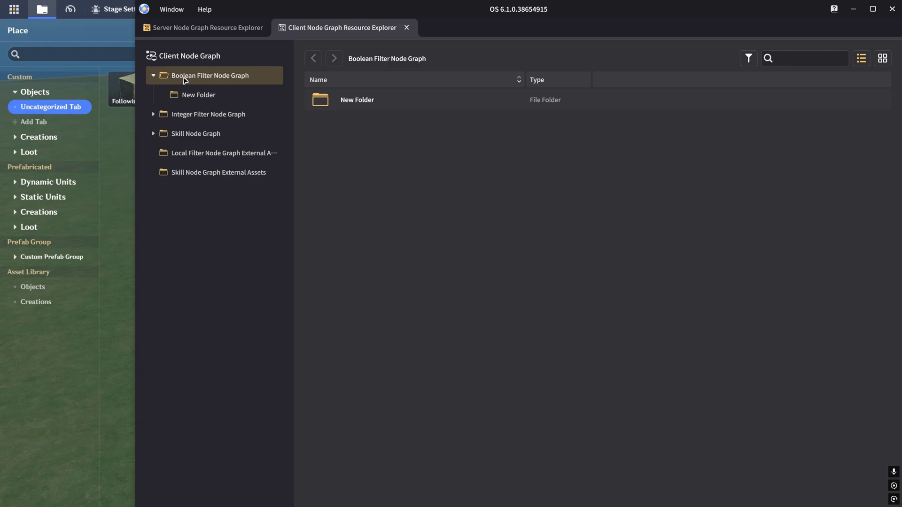
- Open the Boolean Faction Filter node graph stored in New Folder of the Boolean Filter Node Graph folder
left_click(153, 115)
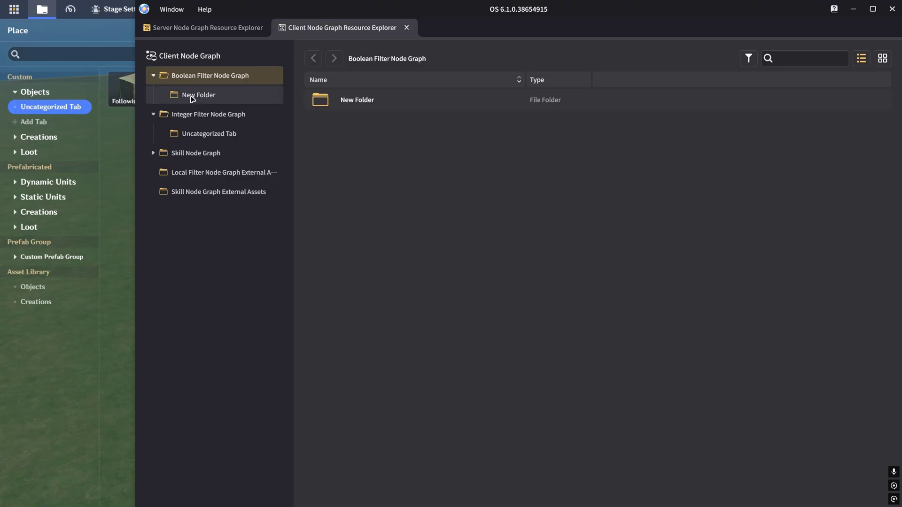
left_click(209, 95)
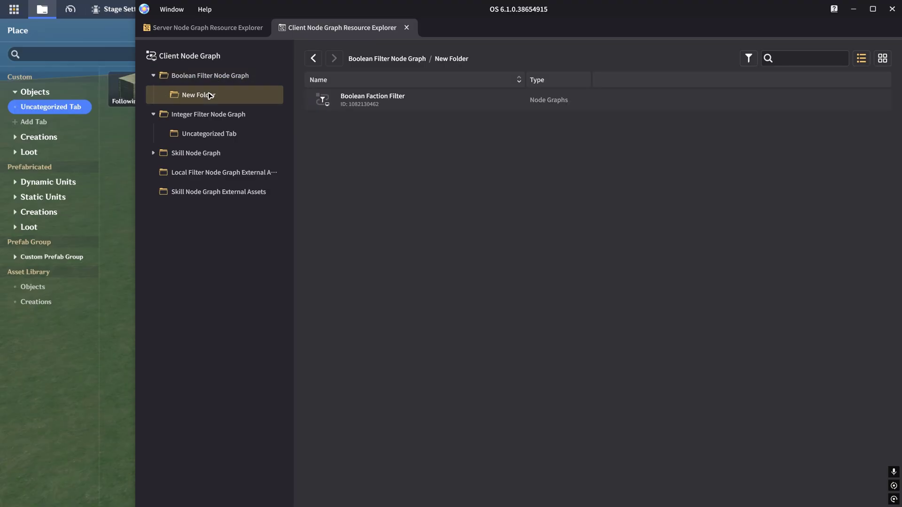
double_click(380, 107)
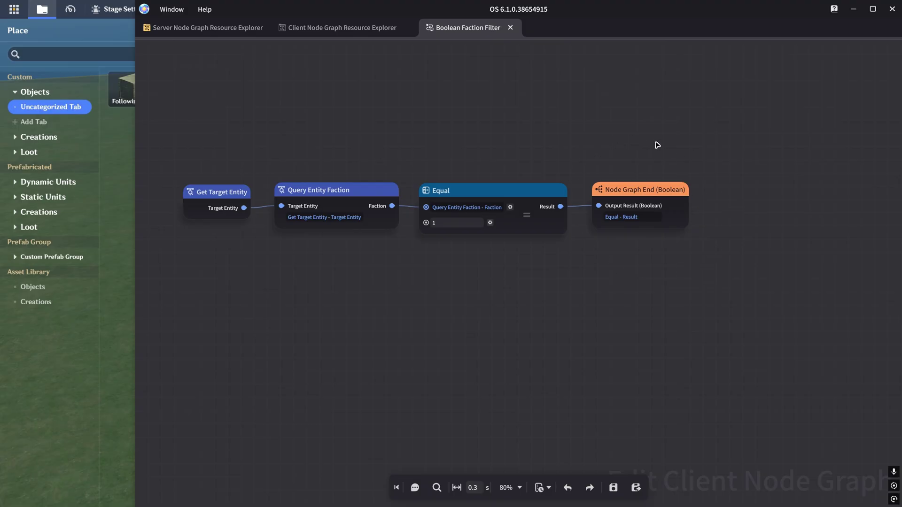
- Examine how the Boolean Faction Filter graph compares the target entity's faction, and check where the graph is stored
left_click_drag(592, 160, 692, 249)
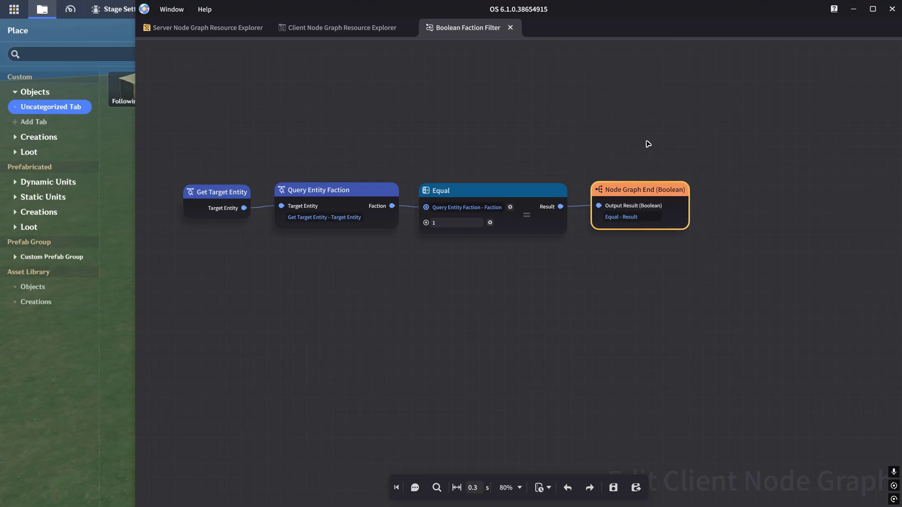
left_click(604, 254)
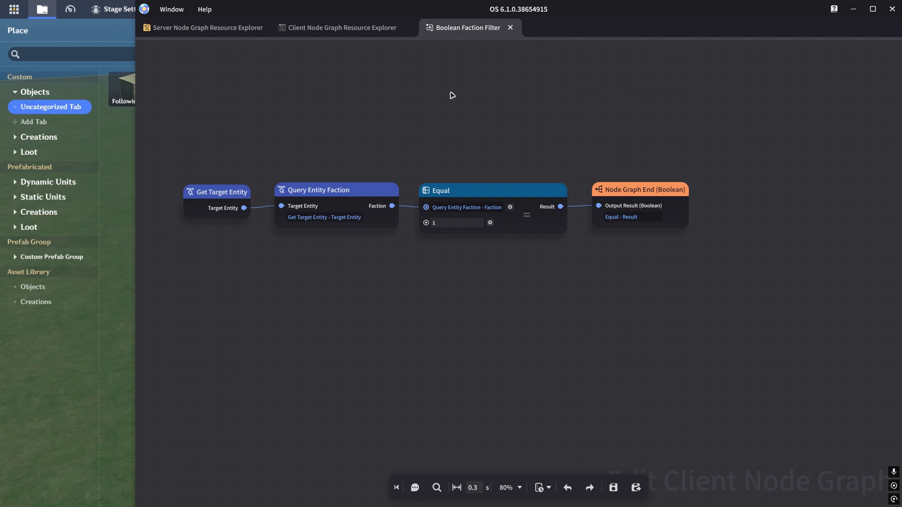
left_click(324, 30)
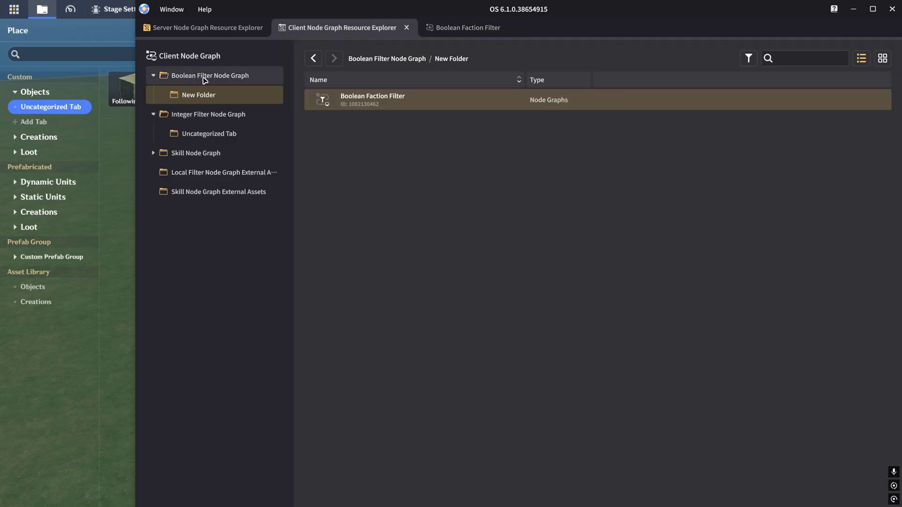
left_click(462, 29)
left_click_drag(581, 155, 701, 258)
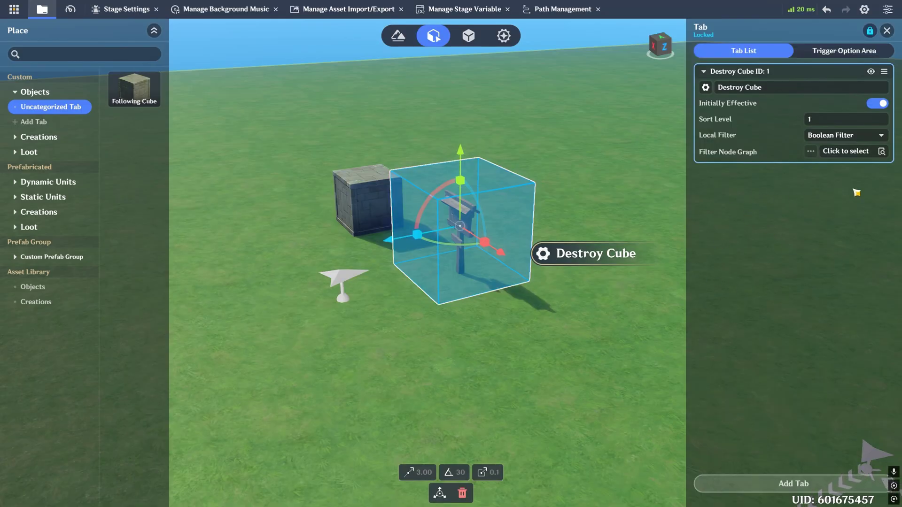
- Assign Boolean Faction Filter from New Folder as the Destroy Cube tab's filter node graph
left_click(858, 155)
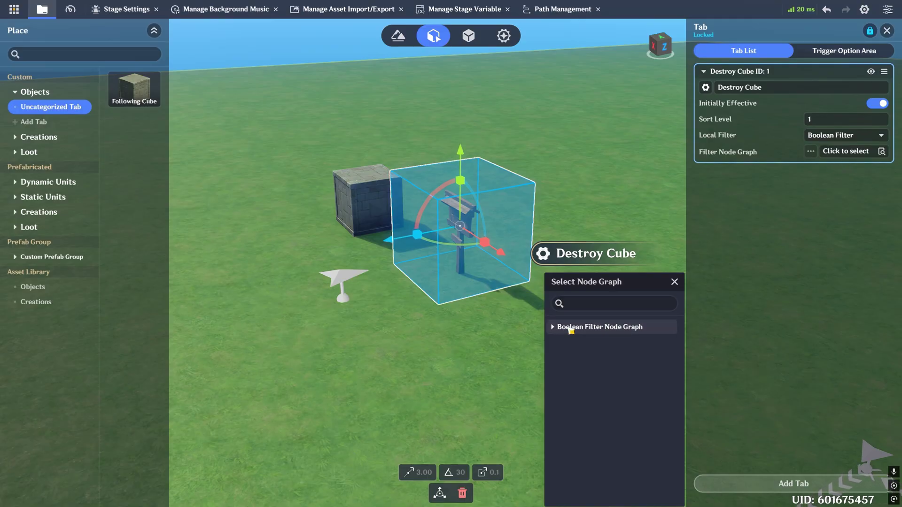
left_click(570, 327)
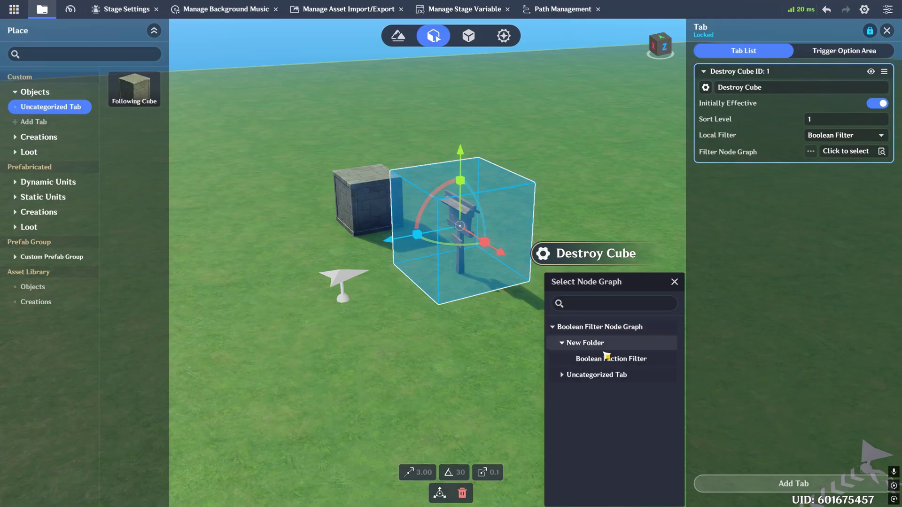
left_click(643, 359)
- In the stage's faction settings, include Everyone in the Initial Player Faction and no players in the Initial Object Faction
left_click(14, 9)
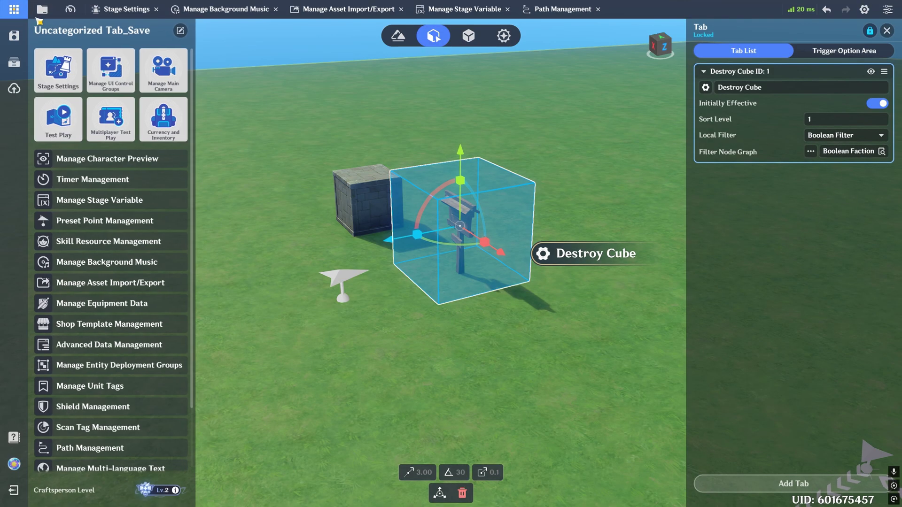
left_click(47, 70)
left_click(283, 162)
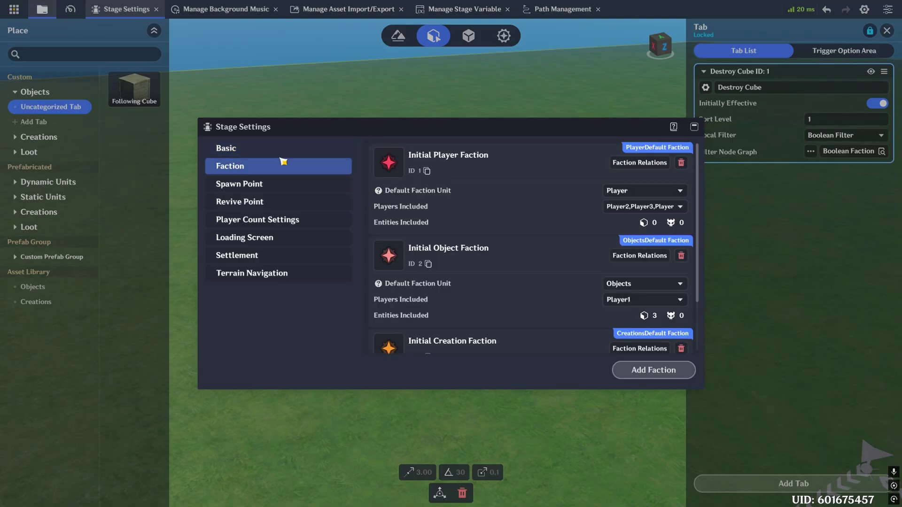
left_click(677, 207)
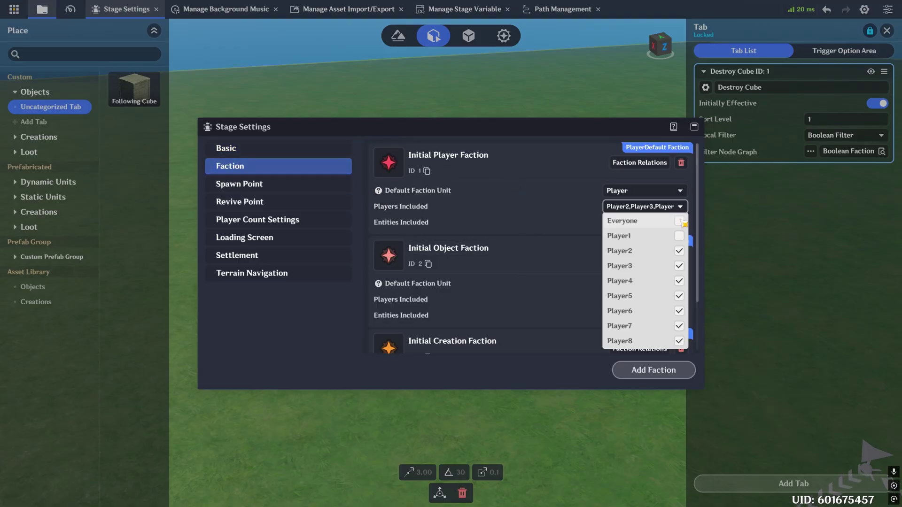
left_click(590, 217)
left_click(641, 300)
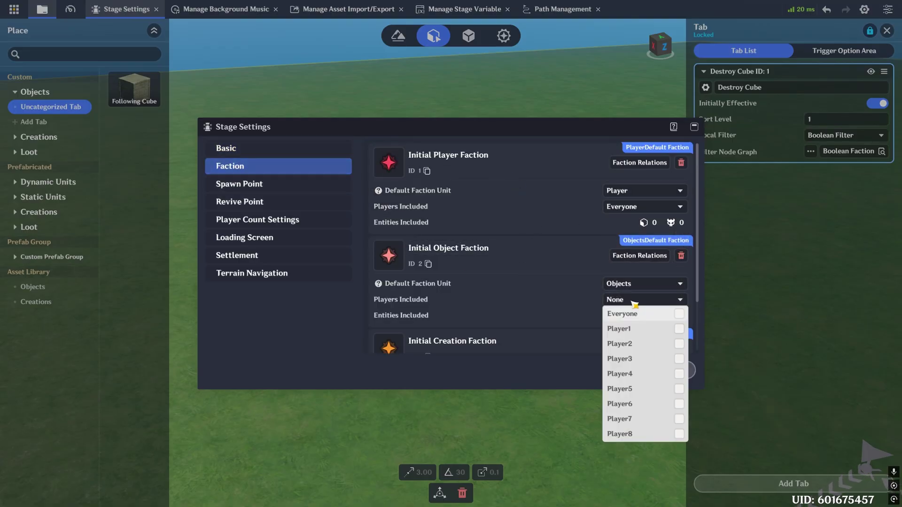
left_click(581, 307)
scroll(592, 300, "down", 2)
scroll(583, 315, "up", 2)
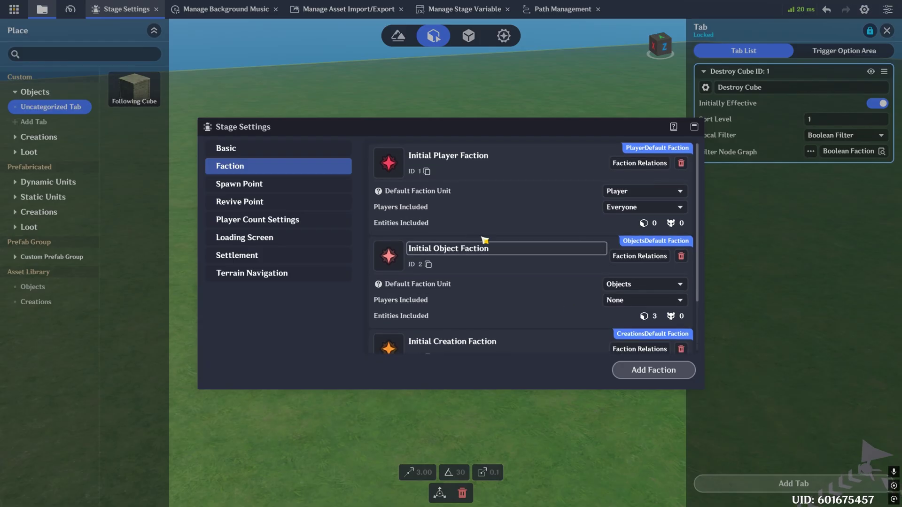
left_click(661, 208)
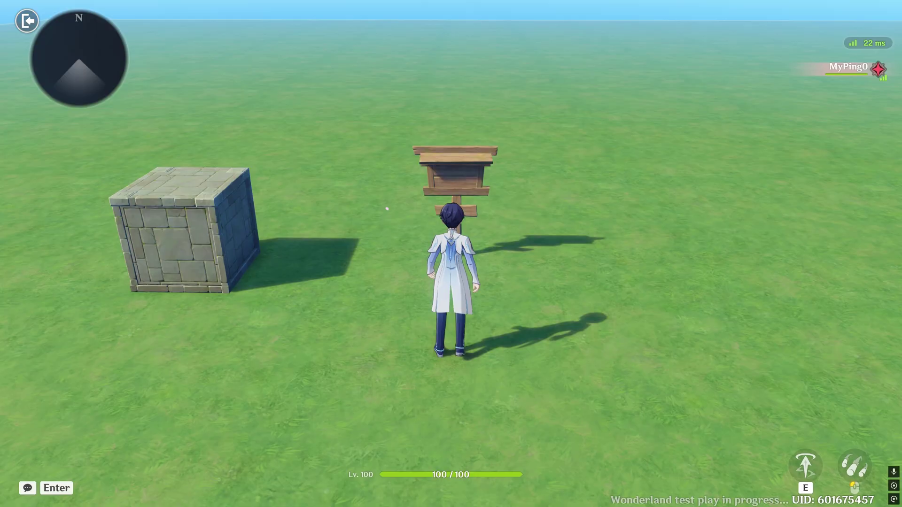
- In test play, walk the character in and out of the road sign's trigger area to check the tab prompt
key("w")
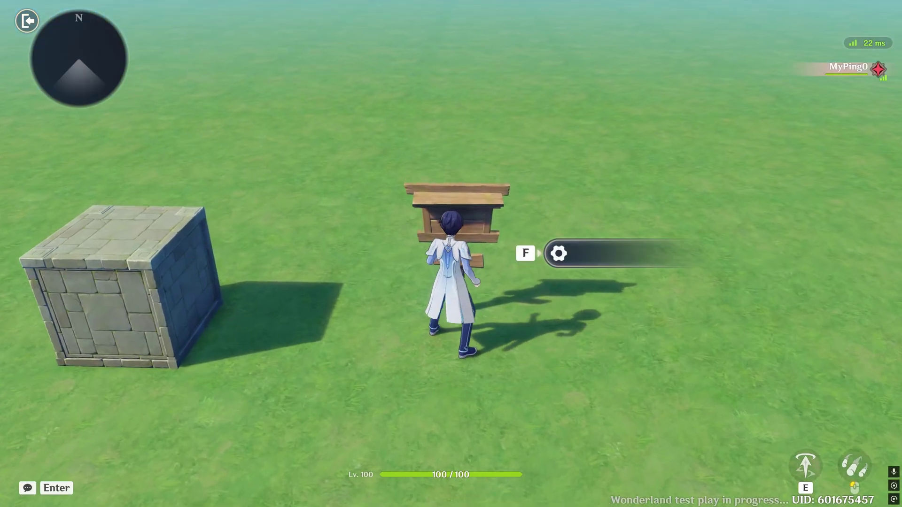
key("s")
key("w")
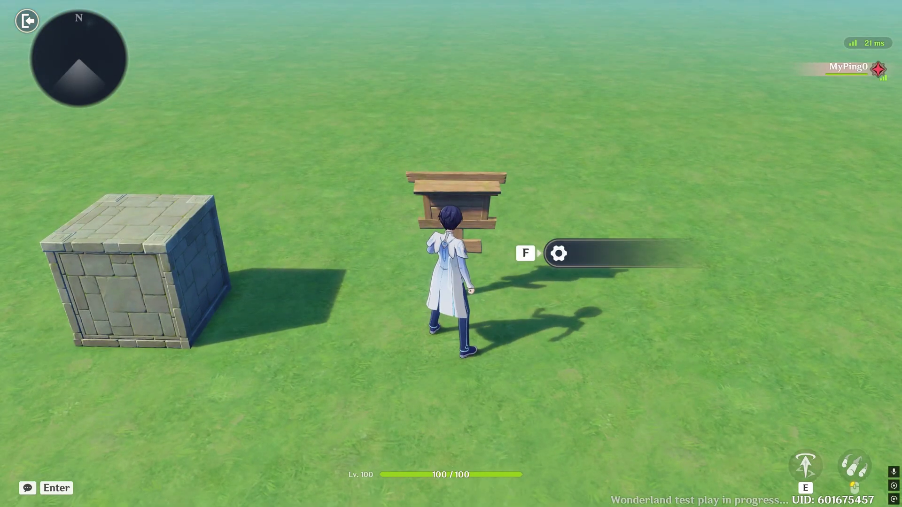
key("s")
key("w")
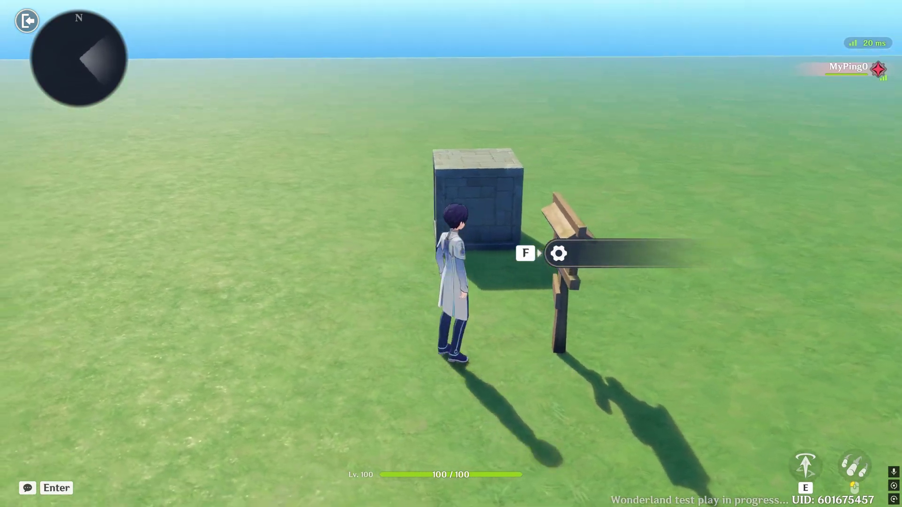
key("s")
key("w")
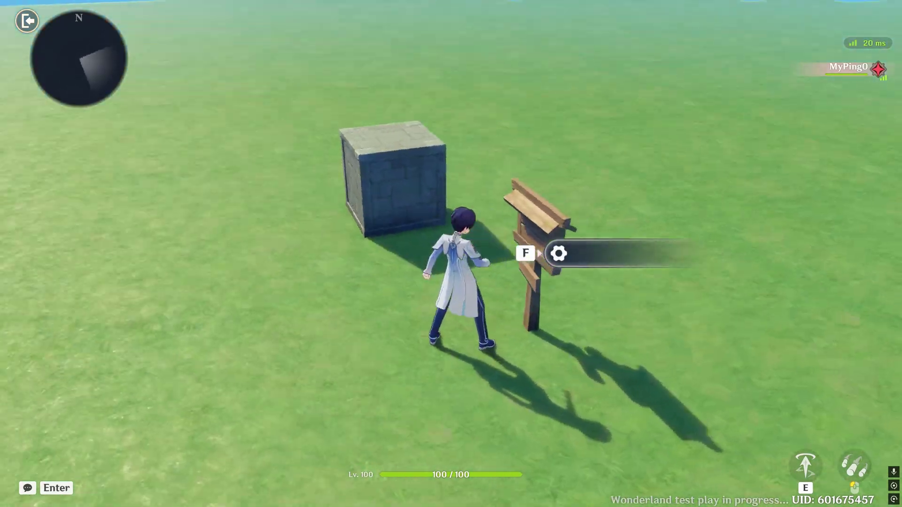
- Move around beside the road sign, activate its tab option, and walk back out of the trigger area
key("a")
key("d")
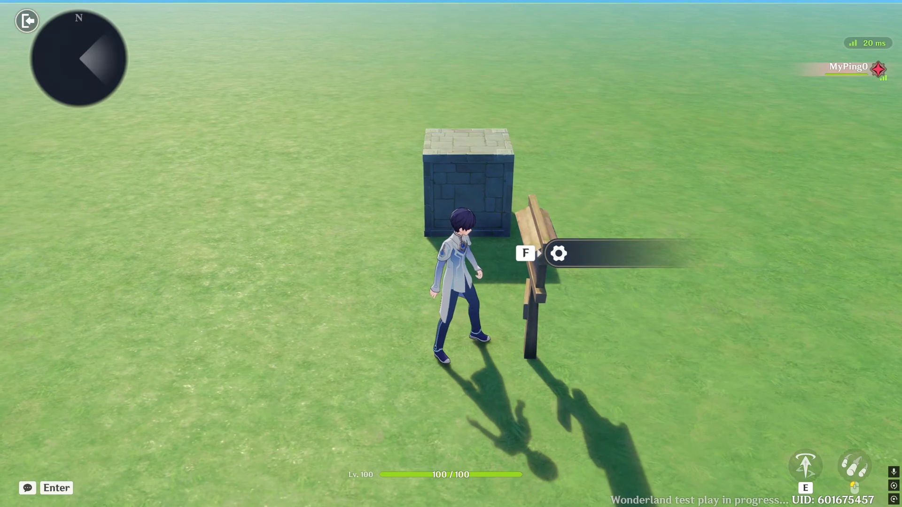
key("a")
key("d")
key("f")
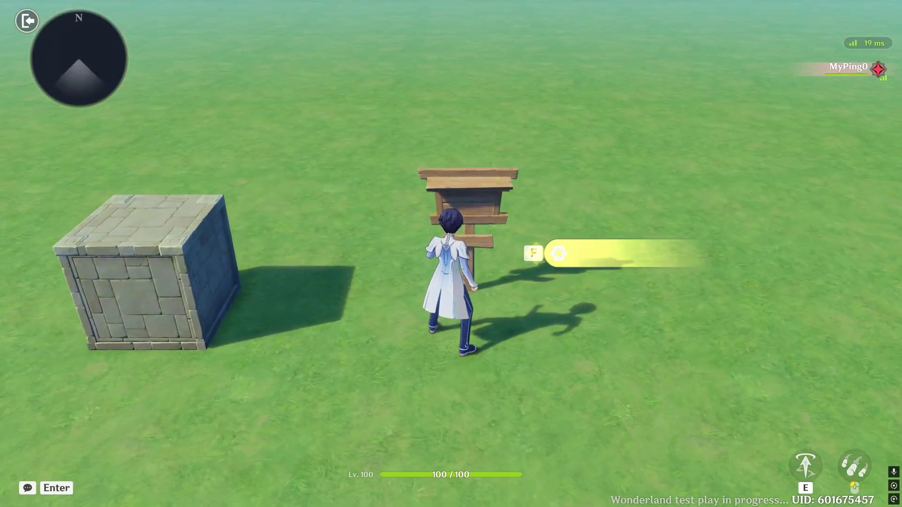
key("s")
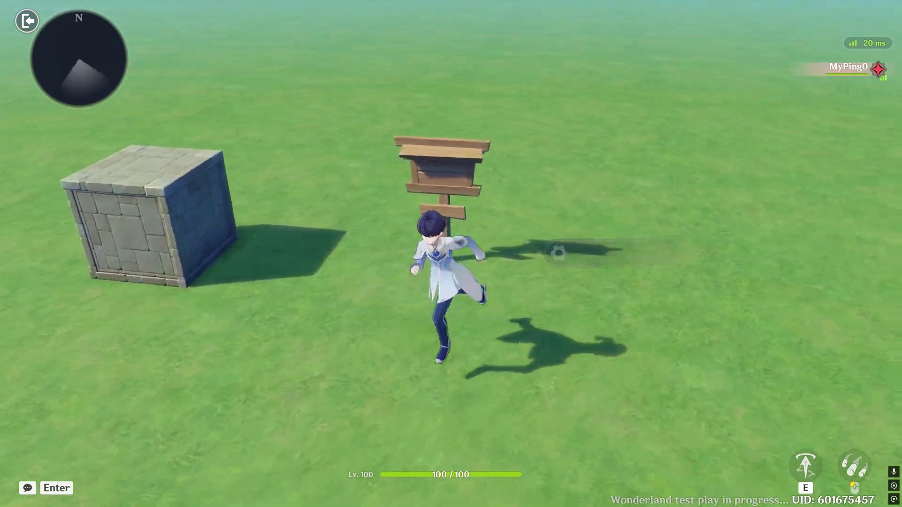
key("w")
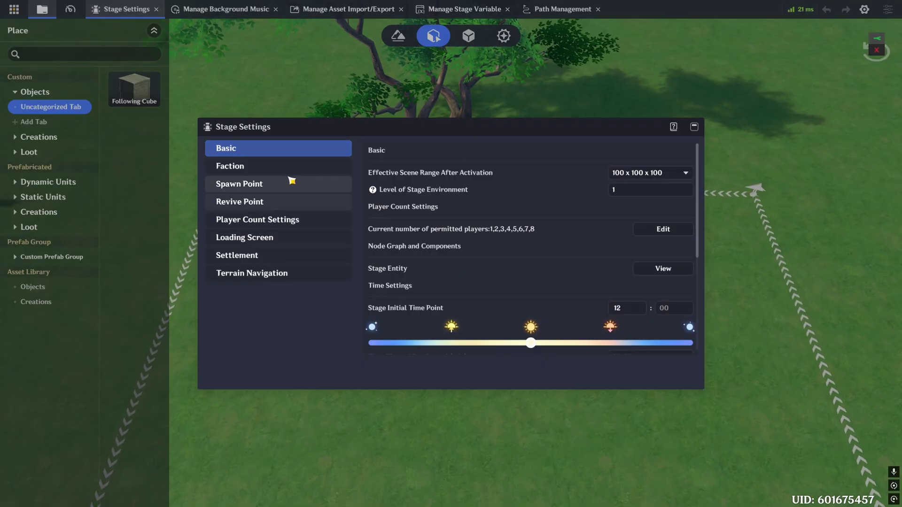
- In the stage's faction settings, remove Player1 from the Initial Player Faction and include it in the Initial Object Faction
left_click(240, 166)
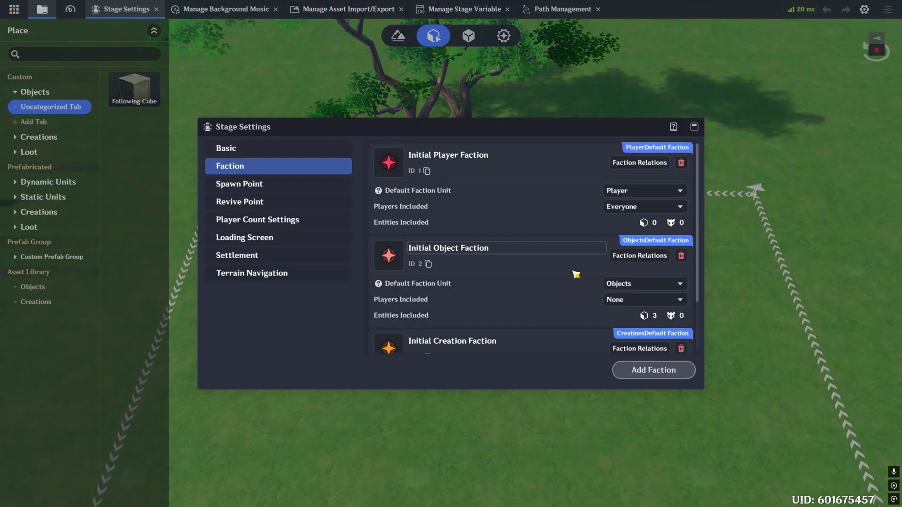
left_click(645, 207)
left_click(679, 236)
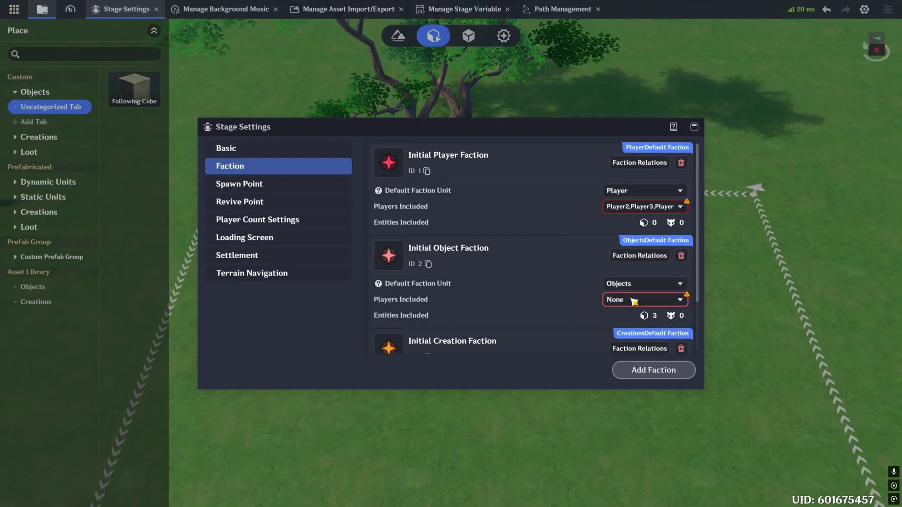
left_click(634, 300)
left_click(679, 329)
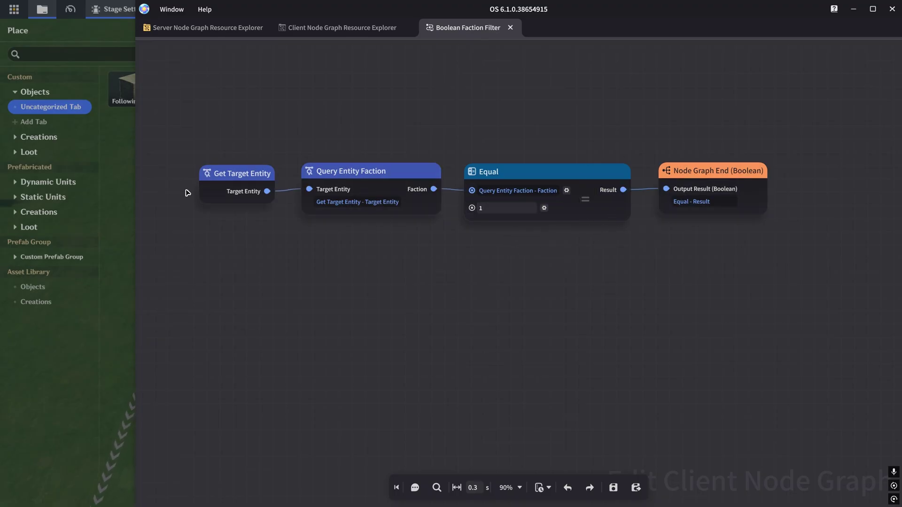
- In a new test play, walk around the road sign to check its tab prompt with Player1 in the Initial Object Faction
left_click(123, 168)
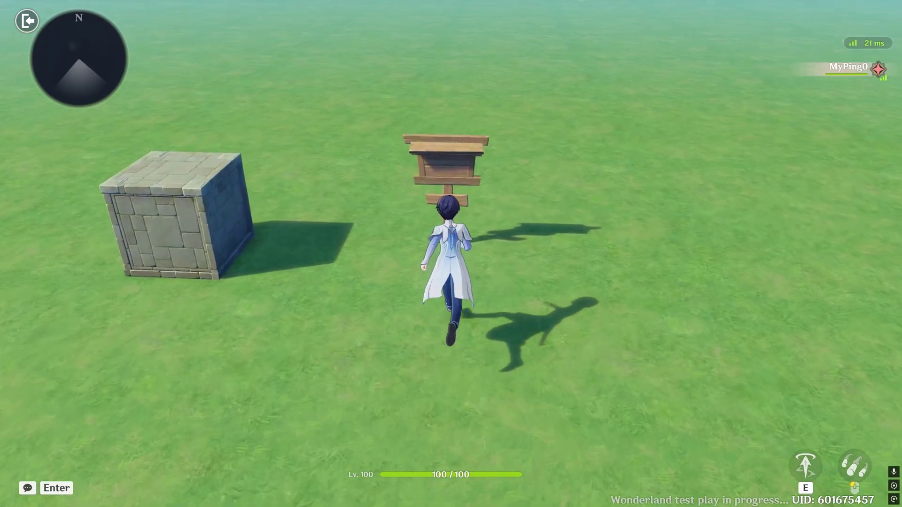
key("w")
key("s")
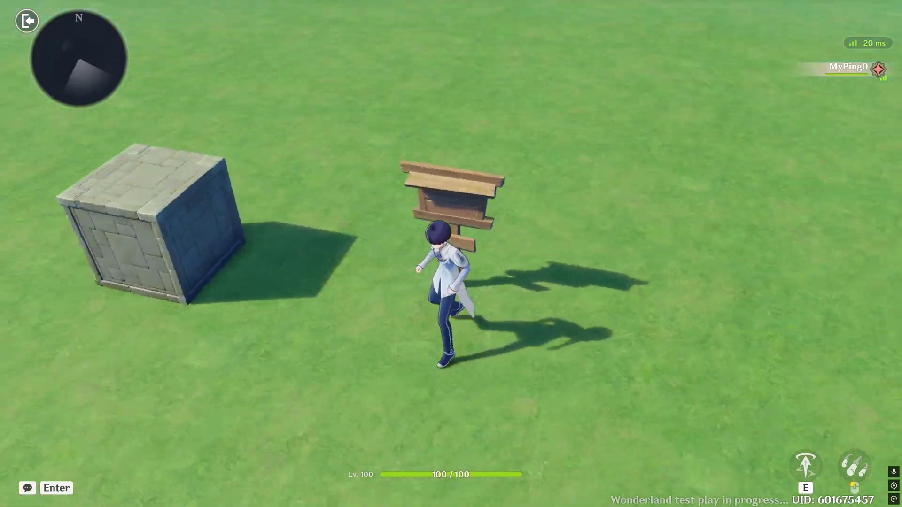
key("d")
key("a")
key("d")
key("a")
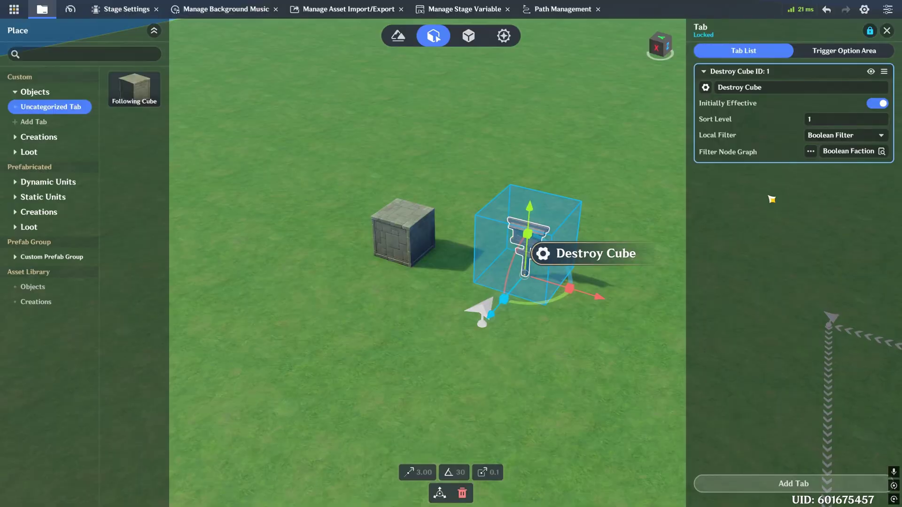